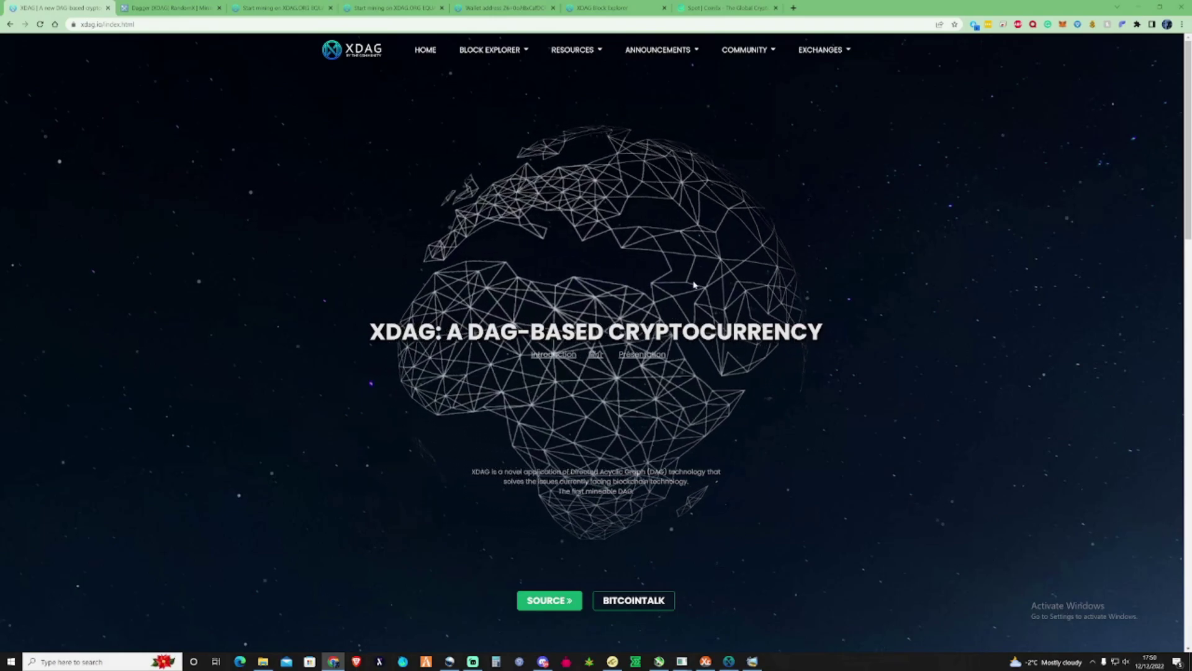
- Switch to the Dagger (XDAG) pool page and display its network hashrate history chart
{"action": "key", "text": "ctrl+Tab"}
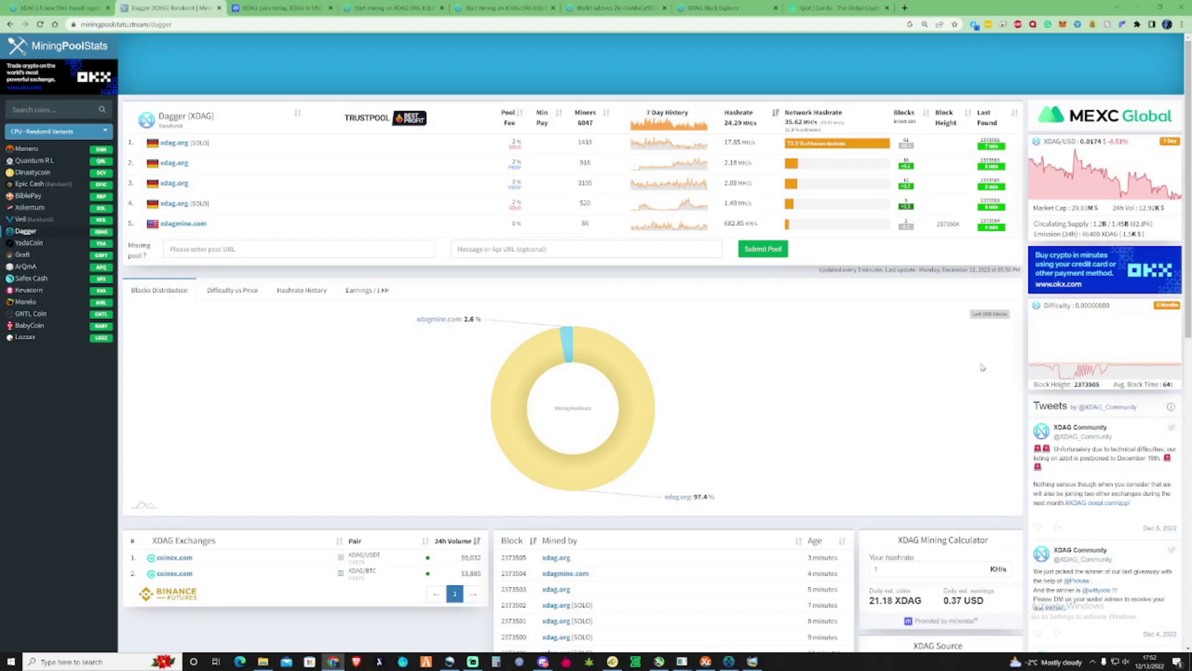
{"action": "left_click", "coordinate": [297, 290]}
{"action": "scroll", "coordinate": [660, 435], "scroll_direction": "down", "scroll_amount": 1}
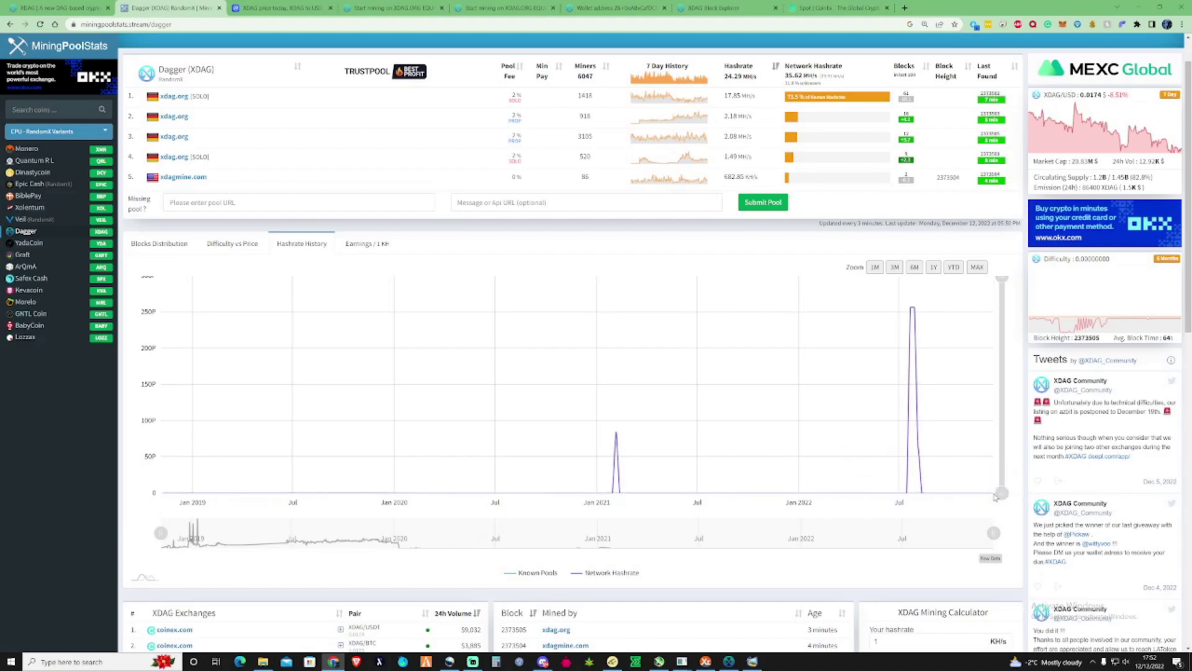
{"action": "scroll", "coordinate": [499, 501], "scroll_direction": "down", "scroll_amount": 1}
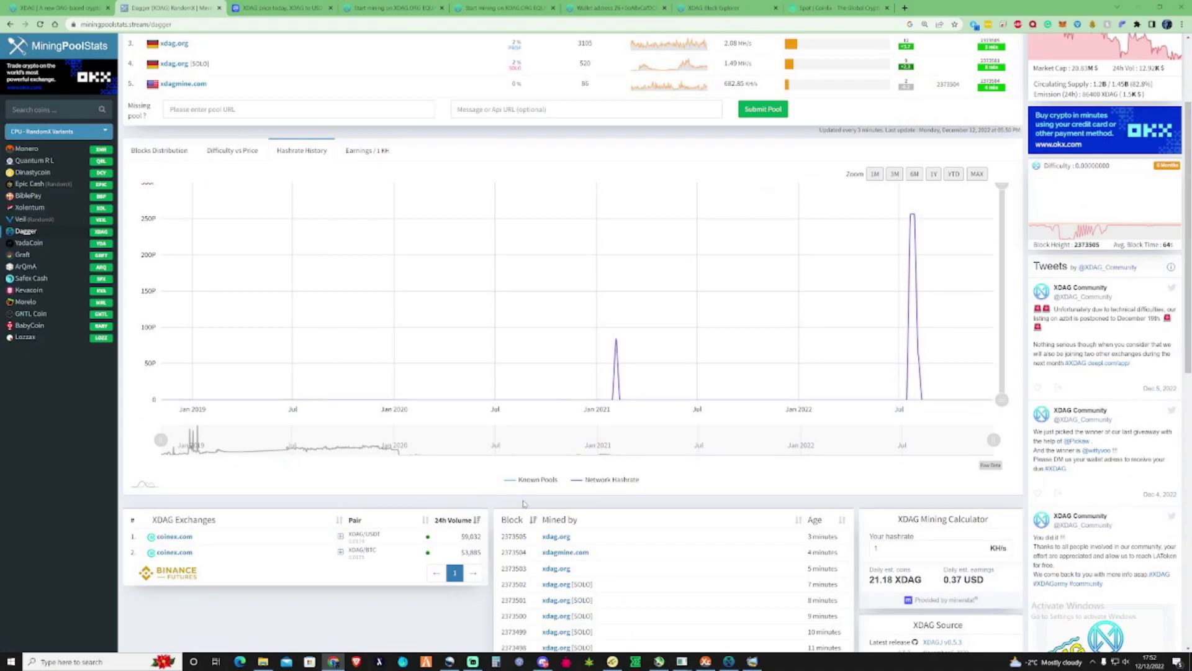
{"action": "scroll", "coordinate": [525, 503], "scroll_direction": "up", "scroll_amount": 2}
{"action": "scroll", "coordinate": [559, 503], "scroll_direction": "down", "scroll_amount": 3}
{"action": "scroll", "coordinate": [703, 509], "scroll_direction": "down", "scroll_amount": 2}
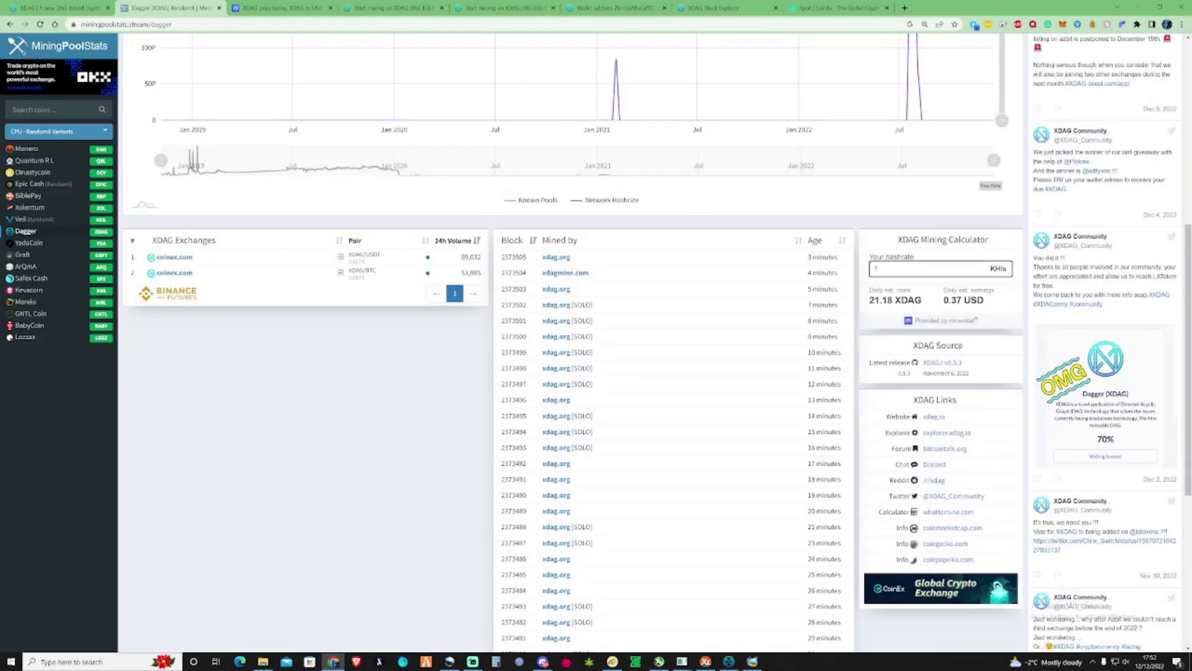
{"action": "key", "text": "BackSpace"}
{"action": "type", "text": "1"}
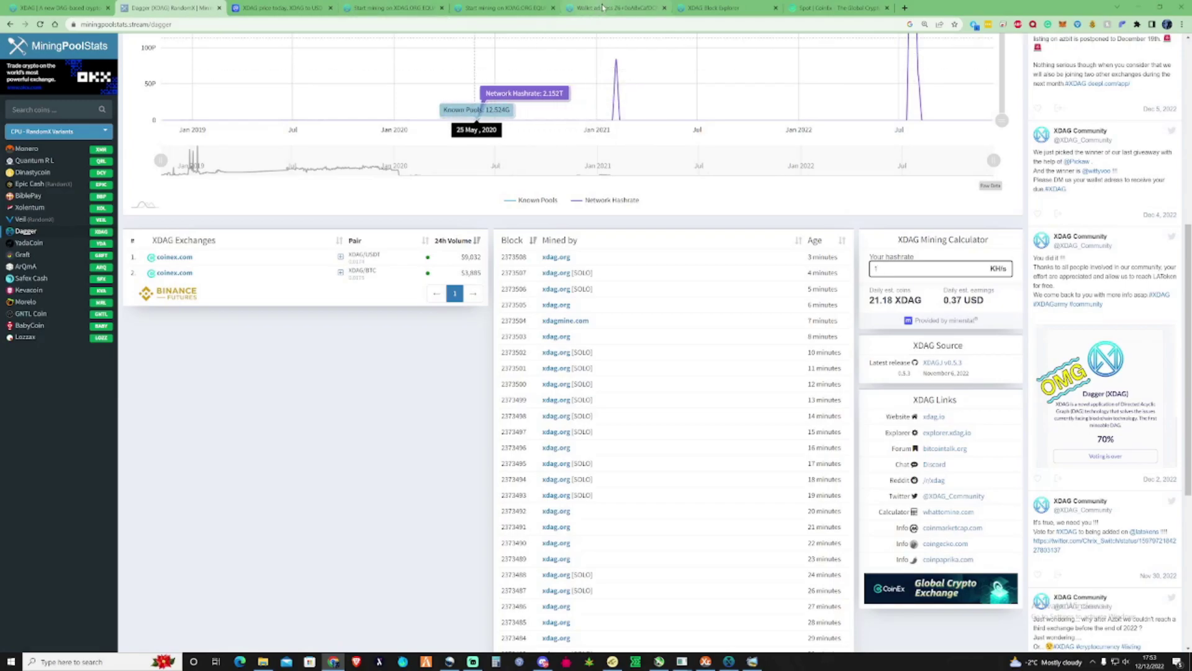
{"action": "scroll", "coordinate": [911, 198], "scroll_direction": "up", "scroll_amount": 1}
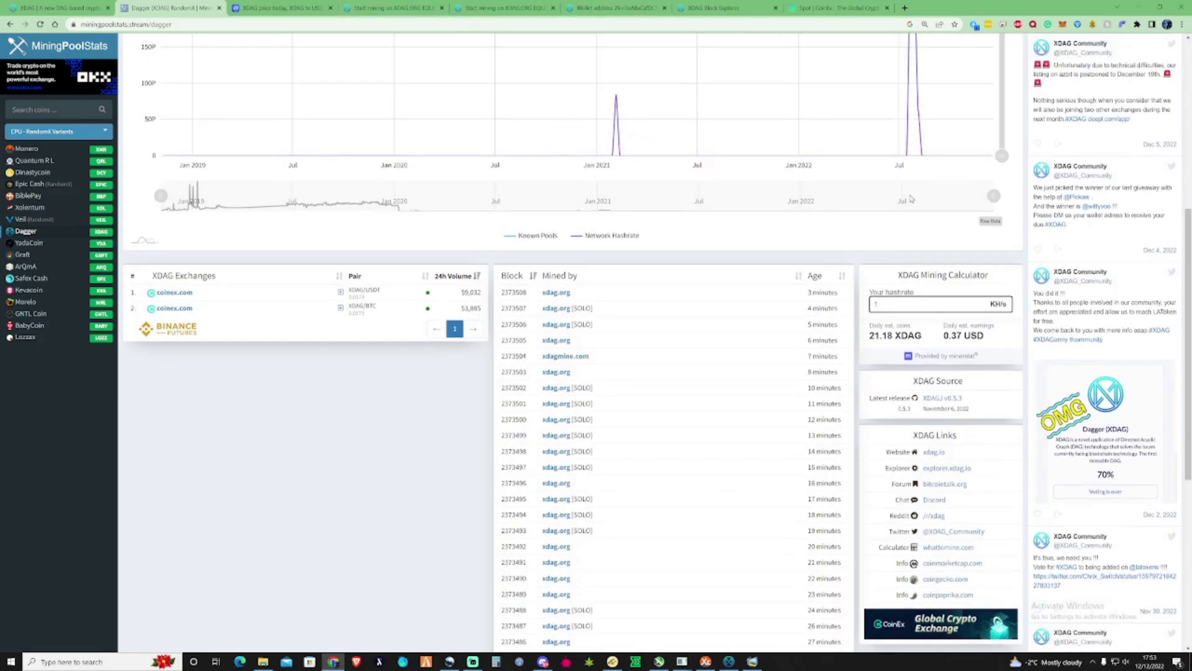
{"action": "scroll", "coordinate": [911, 199], "scroll_direction": "up", "scroll_amount": 2}
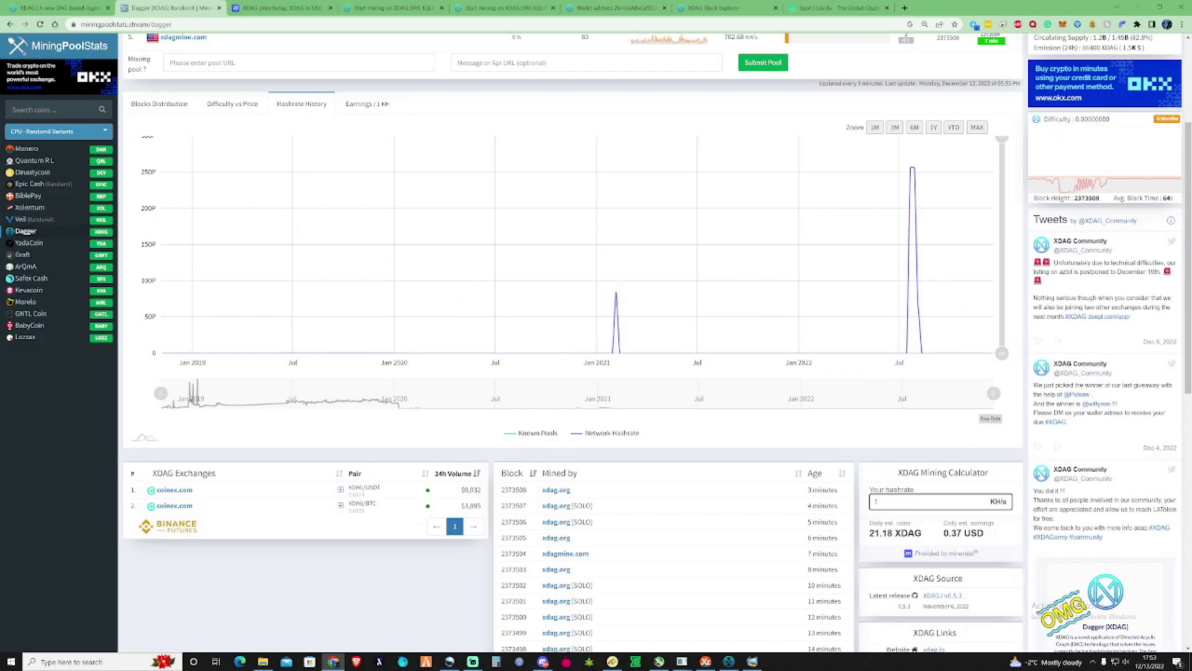
{"action": "left_click_drag", "start_coordinate": [941, 513], "coordinate": [956, 534]}
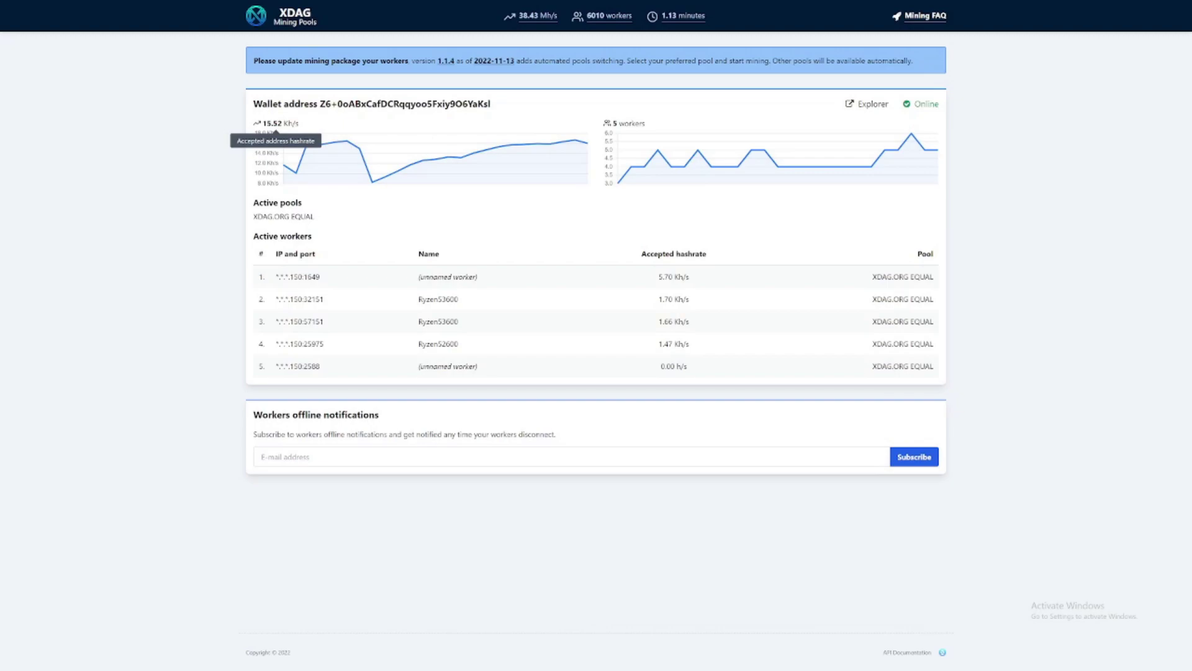
- Exit fullscreen on the XDAG wallet dashboard showing five workers at 15.52 Kh/s
{"action": "key", "text": "F11"}
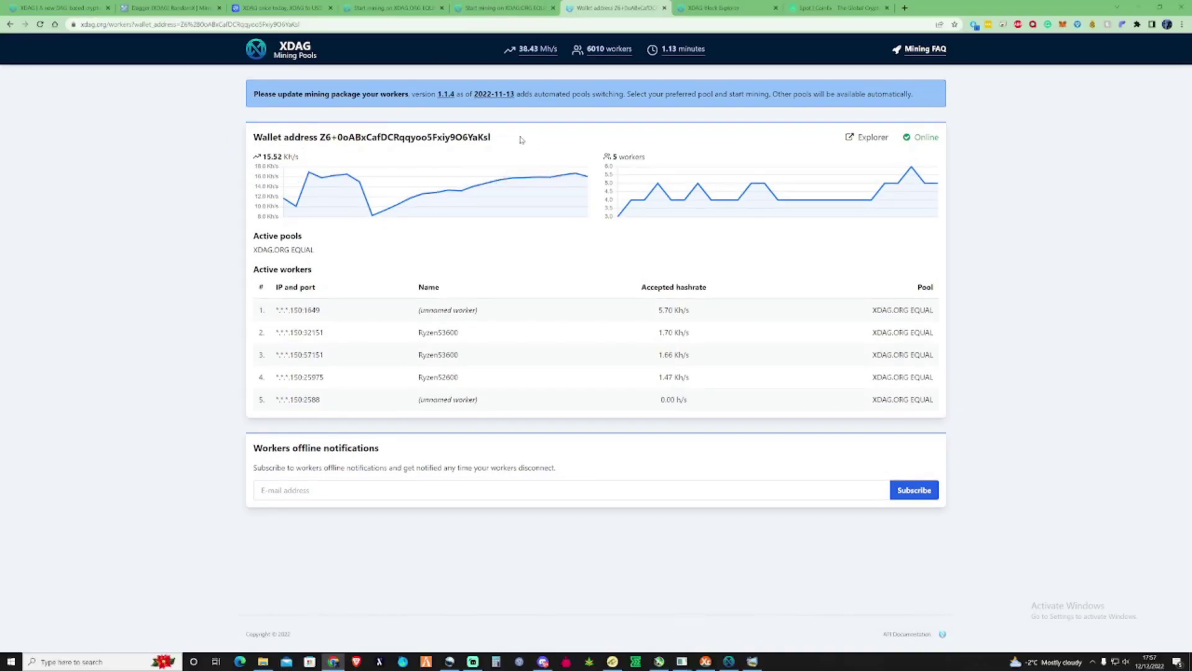
- Back on the Dagger page, highlight the 15.5 KH/s estimate of 328.27 XDAG daily
{"action": "left_click", "coordinate": [168, 8]}
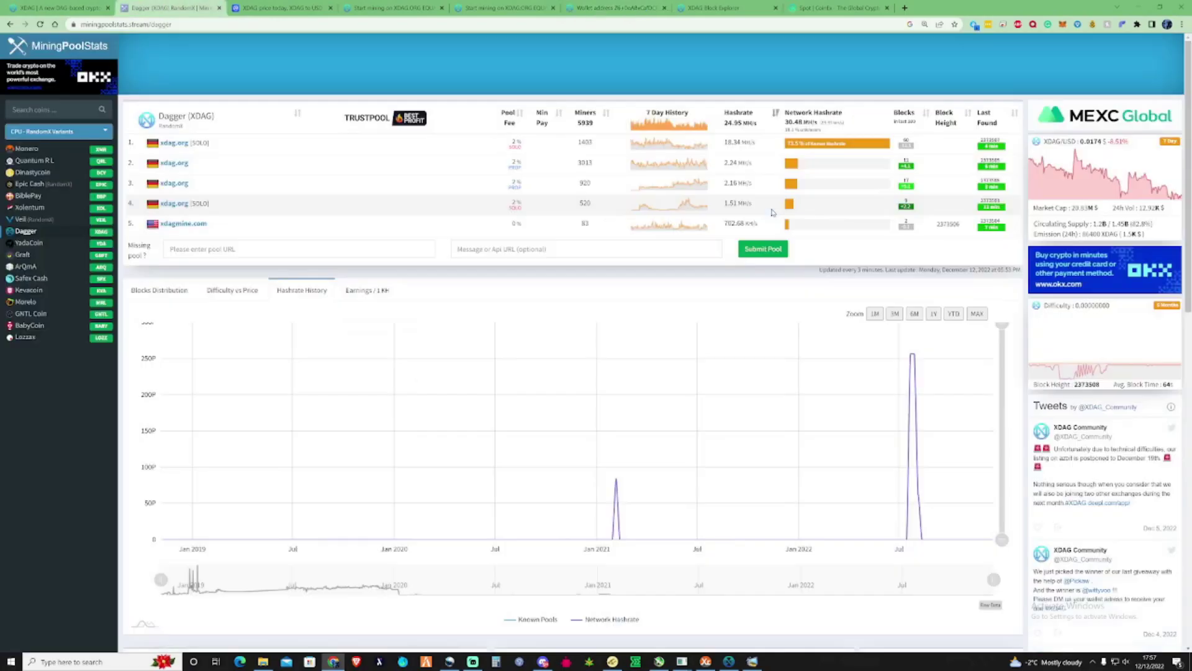
{"action": "scroll", "coordinate": [755, 195], "scroll_direction": "down", "scroll_amount": 3}
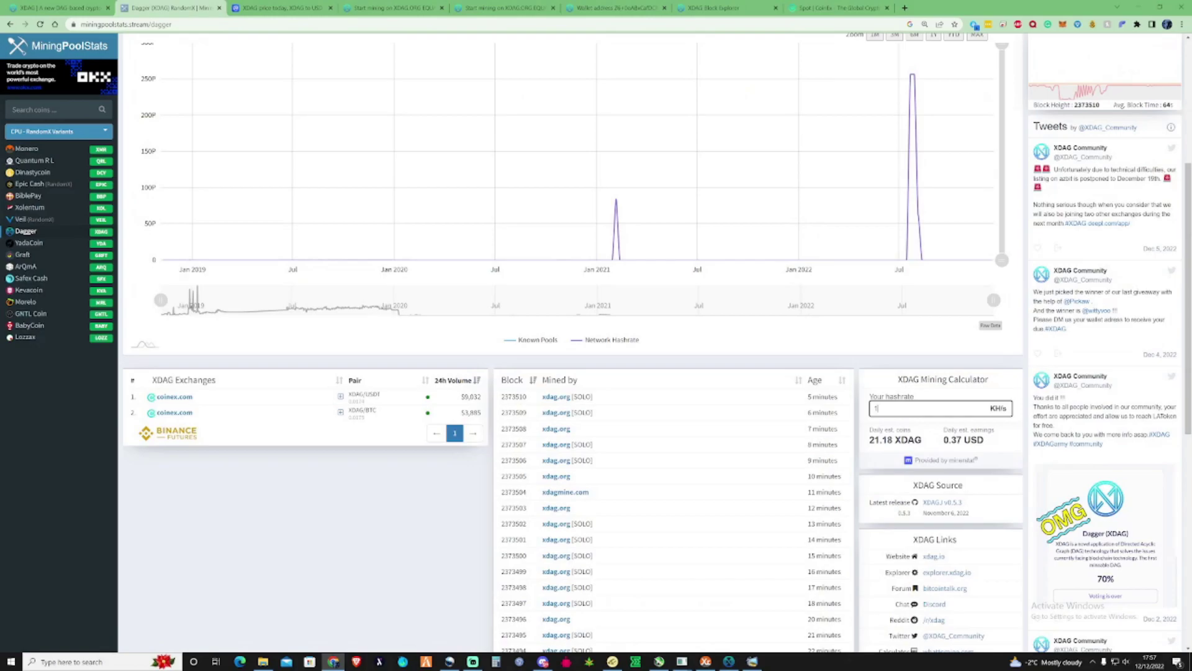
{"action": "type", "text": "5."}
{"action": "type", "text": "5"}
{"action": "double_click", "coordinate": [875, 439]}
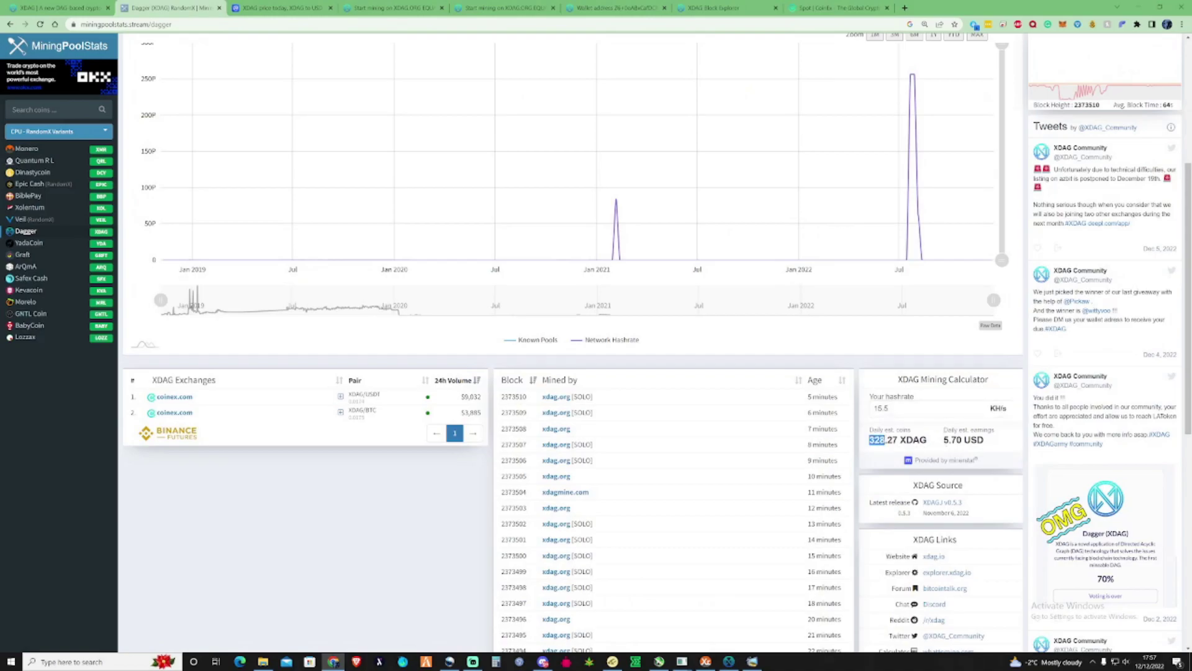
{"action": "left_click_drag", "start_coordinate": [876, 440], "coordinate": [956, 439]}
{"action": "mouse_move", "coordinate": [491, 90]}
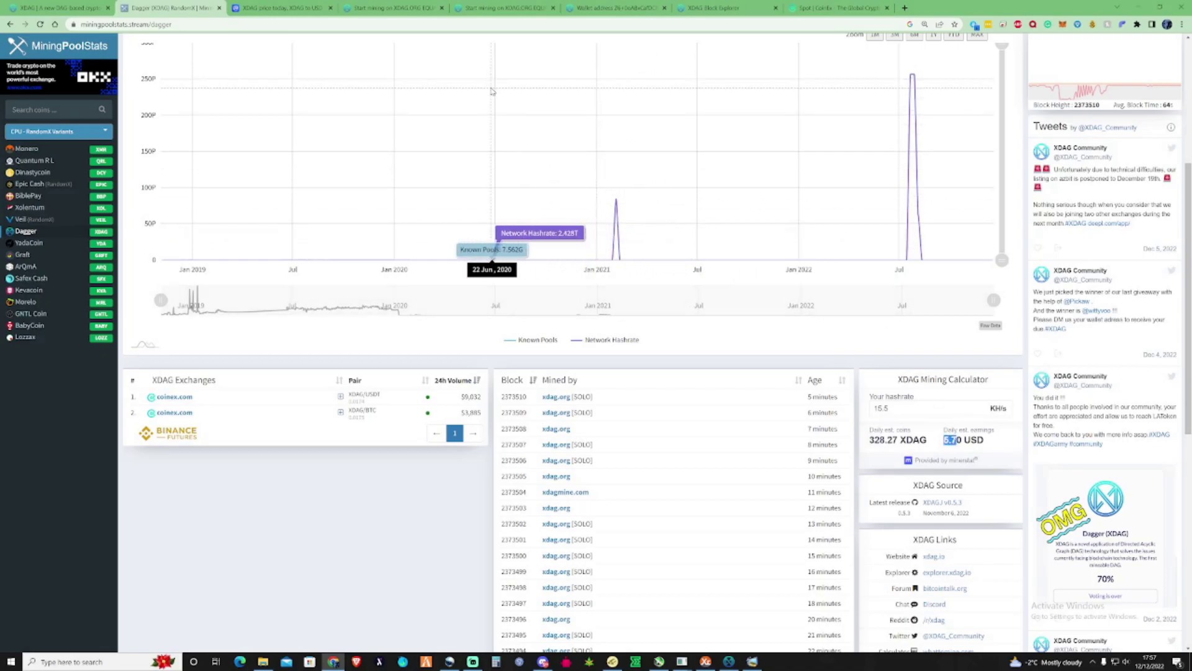
{"action": "scroll", "coordinate": [604, 88], "scroll_direction": "up", "scroll_amount": 2}
{"action": "scroll", "coordinate": [604, 89], "scroll_direction": "up", "scroll_amount": 3}
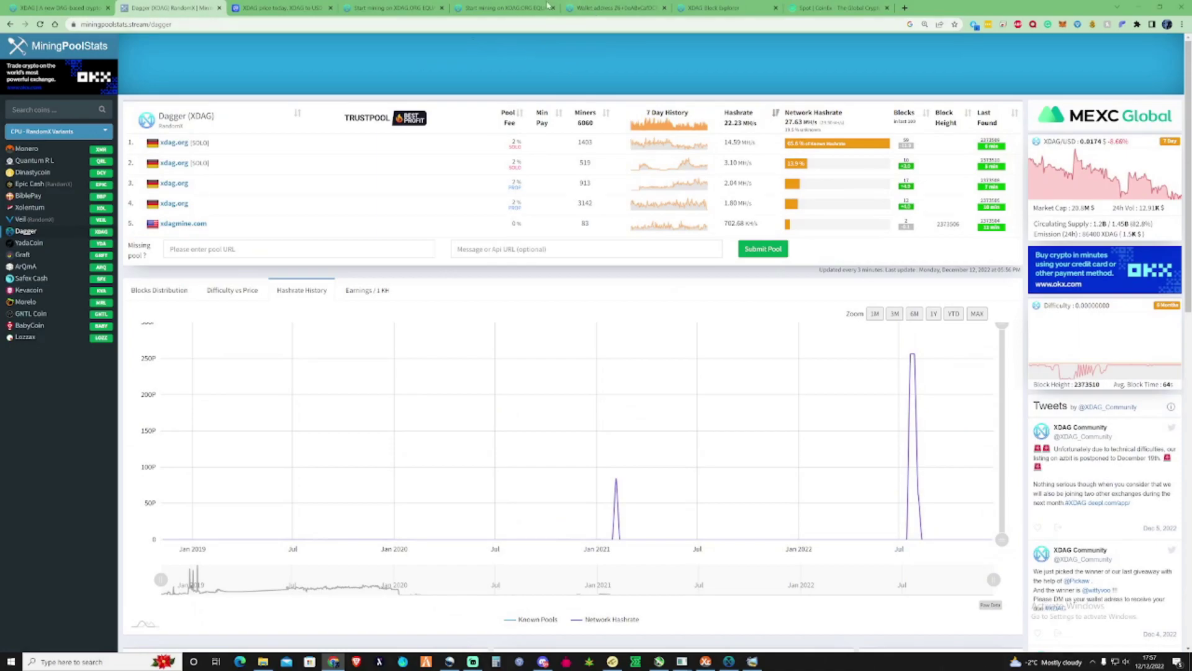
{"action": "scroll", "coordinate": [622, 330], "scroll_direction": "down", "scroll_amount": 5}
{"action": "scroll", "coordinate": [622, 331], "scroll_direction": "down", "scroll_amount": 1}
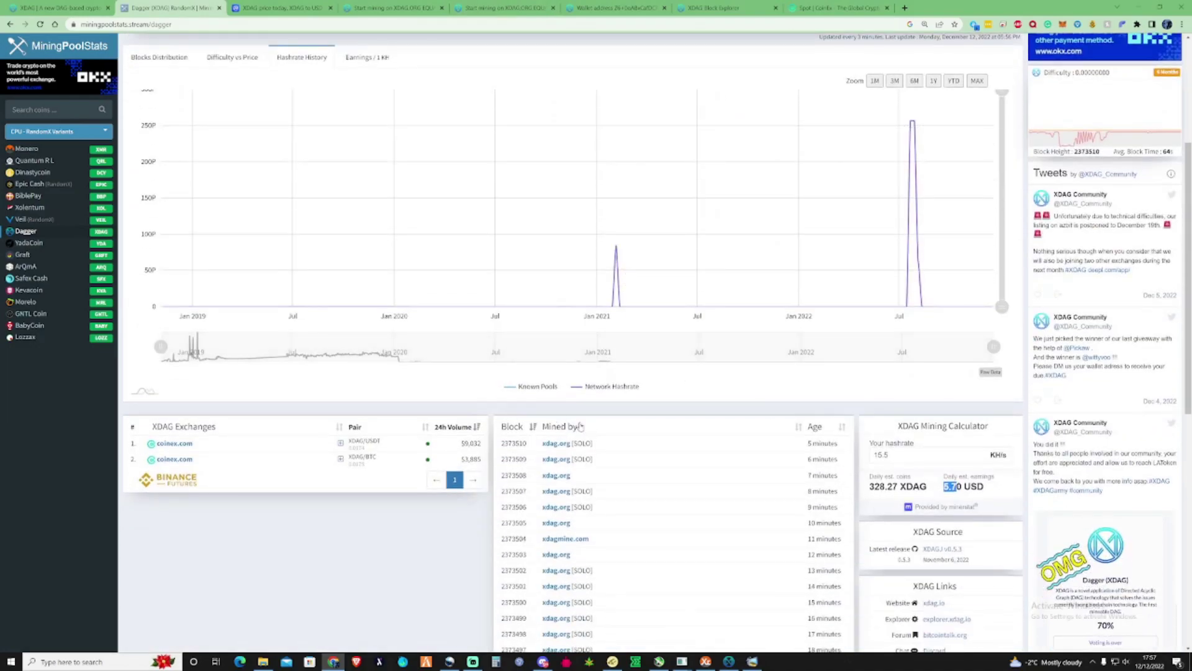
{"action": "scroll", "coordinate": [640, 268], "scroll_direction": "up", "scroll_amount": 1}
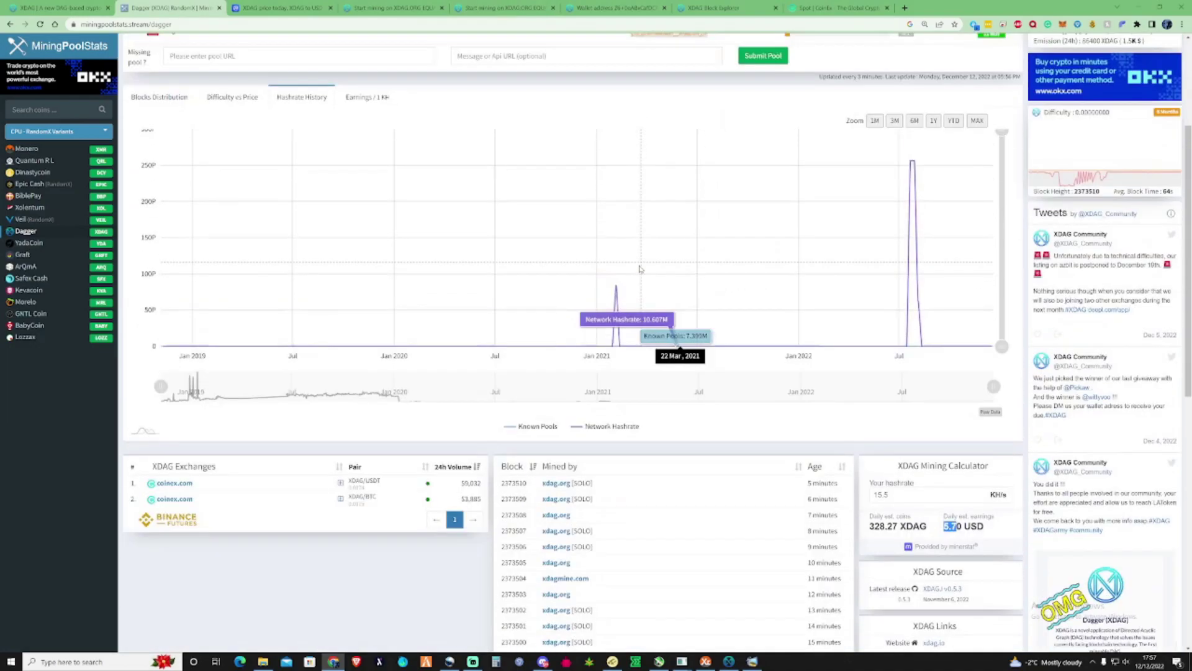
{"action": "scroll", "coordinate": [639, 269], "scroll_direction": "up", "scroll_amount": 5}
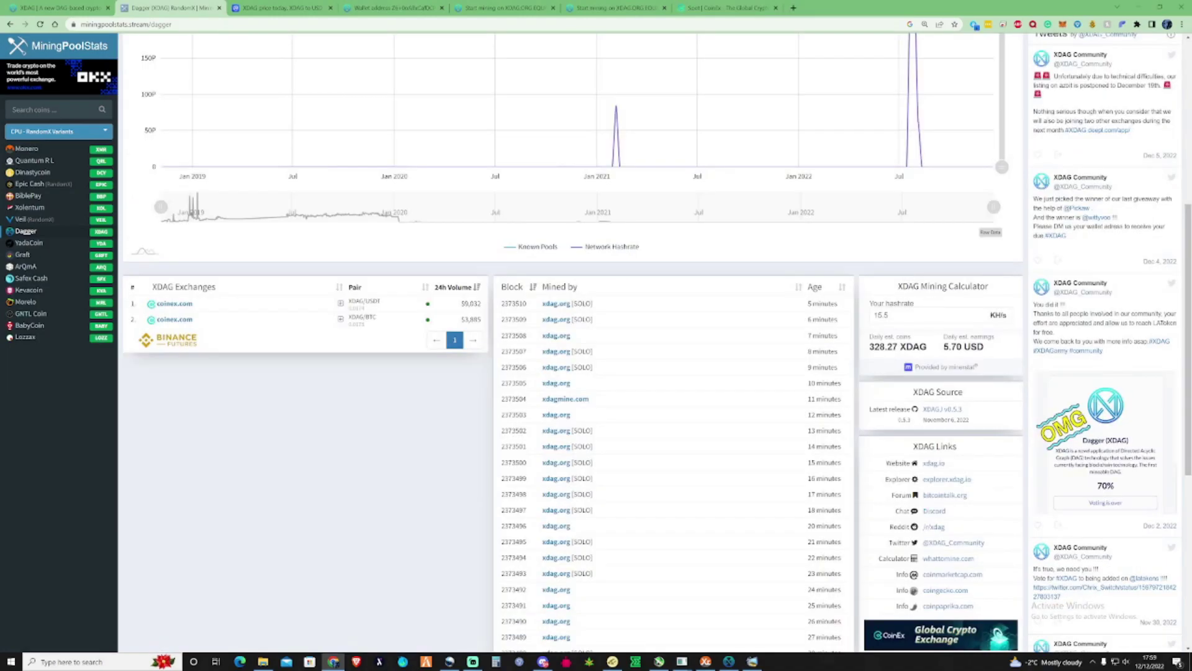
{"action": "left_click_drag", "start_coordinate": [871, 347], "coordinate": [887, 347]}
{"action": "left_click_drag", "start_coordinate": [942, 347], "coordinate": [976, 347]}
{"action": "scroll", "coordinate": [652, 280], "scroll_direction": "up", "scroll_amount": 2}
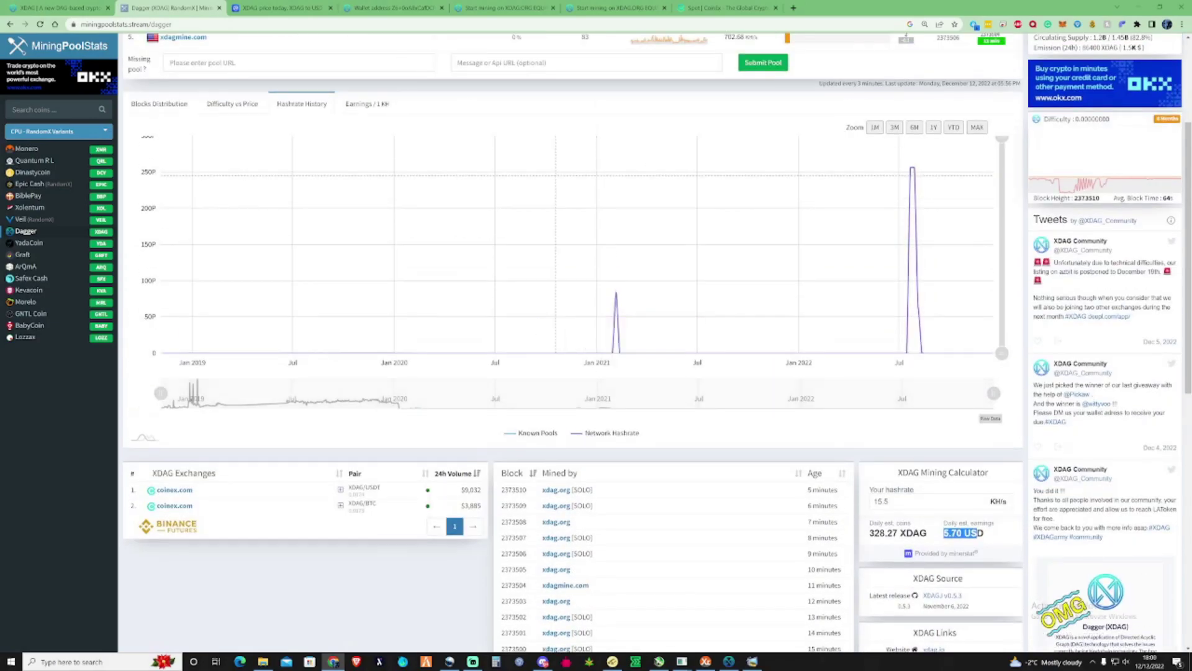
- Switch back to the wallet's mining dashboard showing five workers at 15.52 Kh/s
{"action": "left_click", "coordinate": [382, 8]}
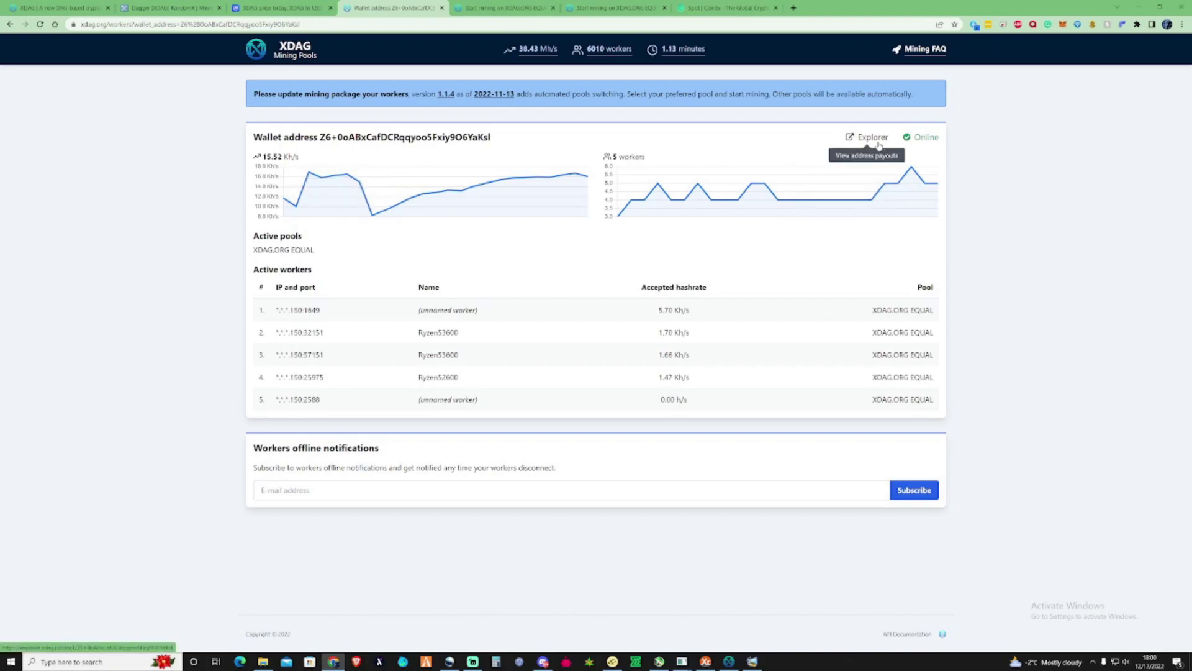
- Open the wallet's explorer payouts and highlight the 32.907866880 XDAG total earnings
{"action": "left_click", "coordinate": [866, 137]}
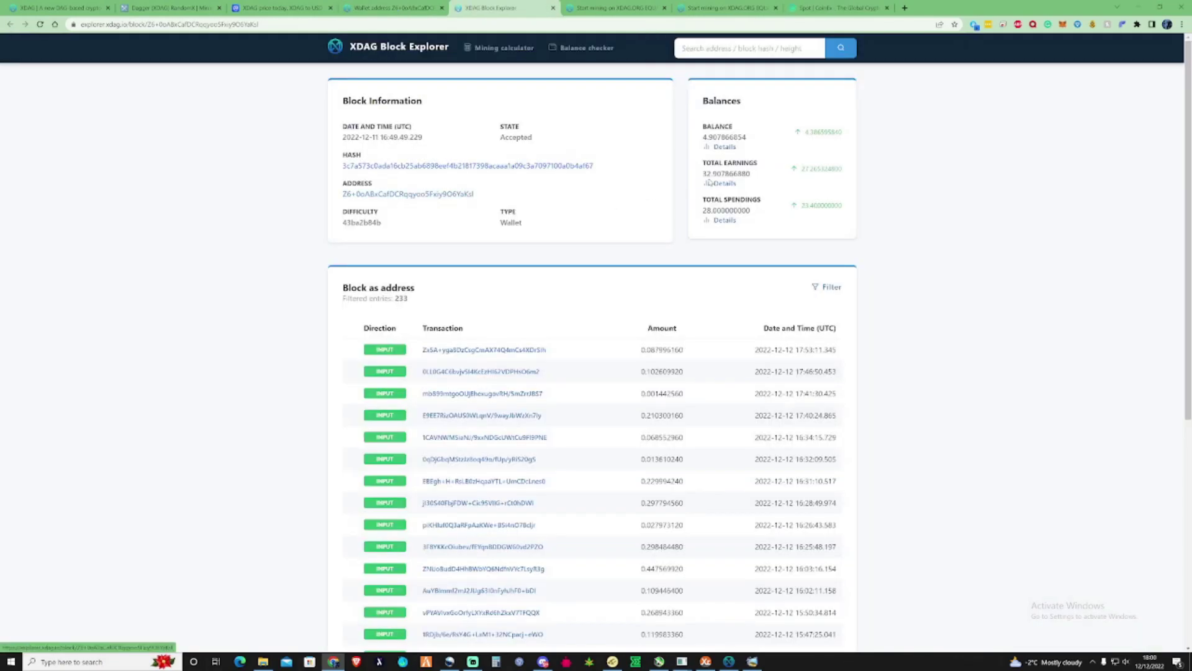
{"action": "mouse_move", "coordinate": [704, 174]}
{"action": "left_mouse_down"}
{"action": "mouse_move", "coordinate": [718, 176]}
{"action": "mouse_move", "coordinate": [711, 210]}
{"action": "left_mouse_up"}
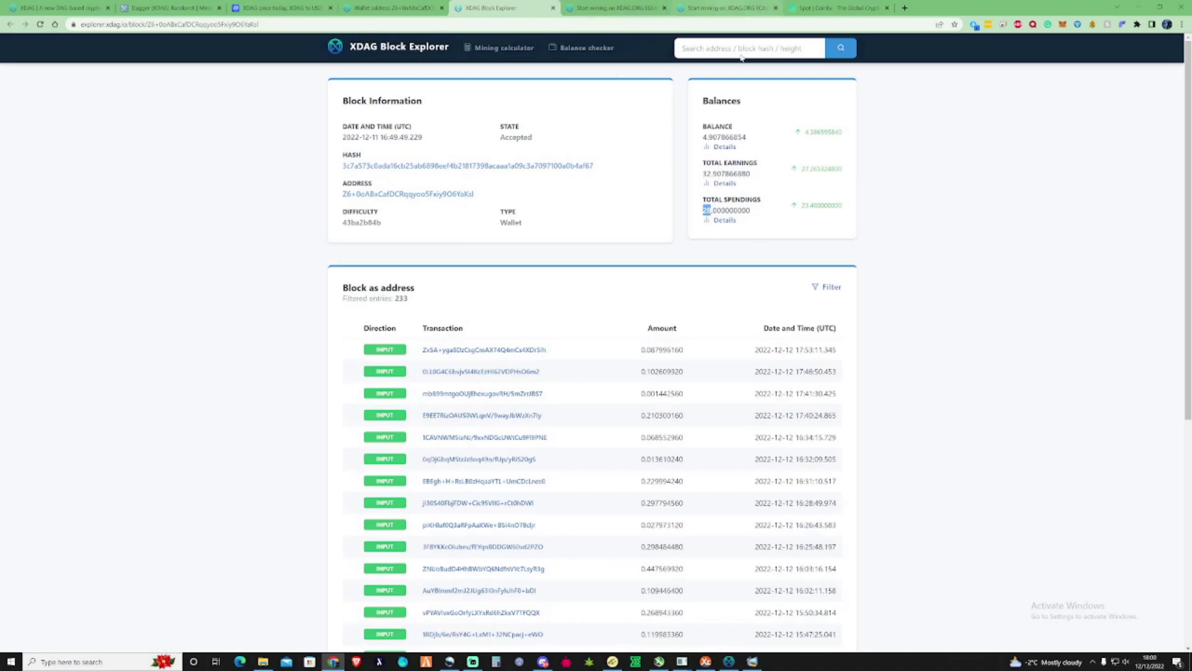
{"action": "left_click", "coordinate": [839, 8]}
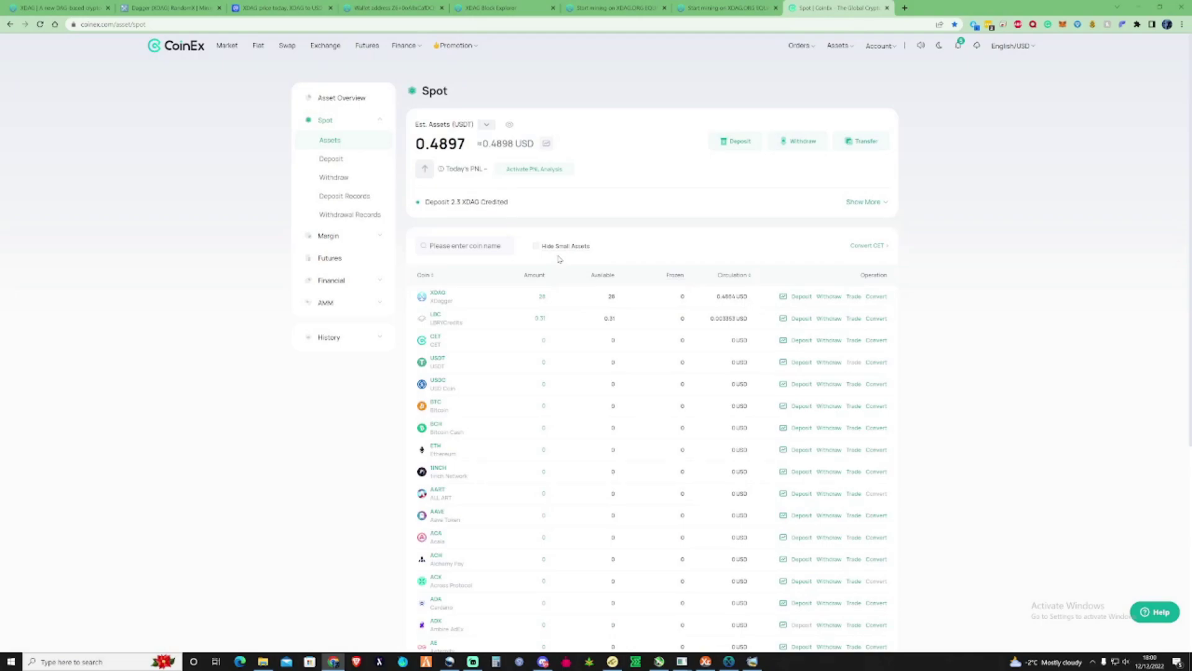
{"action": "mouse_move", "coordinate": [853, 297]}
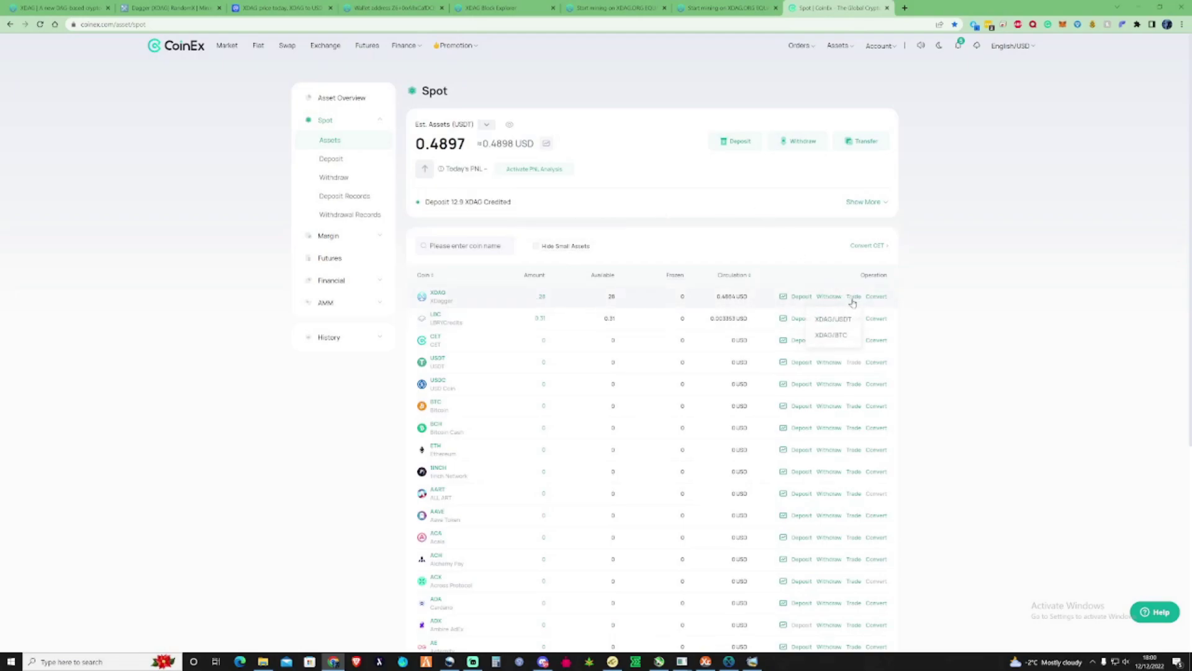
- Open XDAG/USDT, set the sell amount to the full 28 XDAG, and highlight the minimum-sell note
{"action": "left_click", "coordinate": [831, 318]}
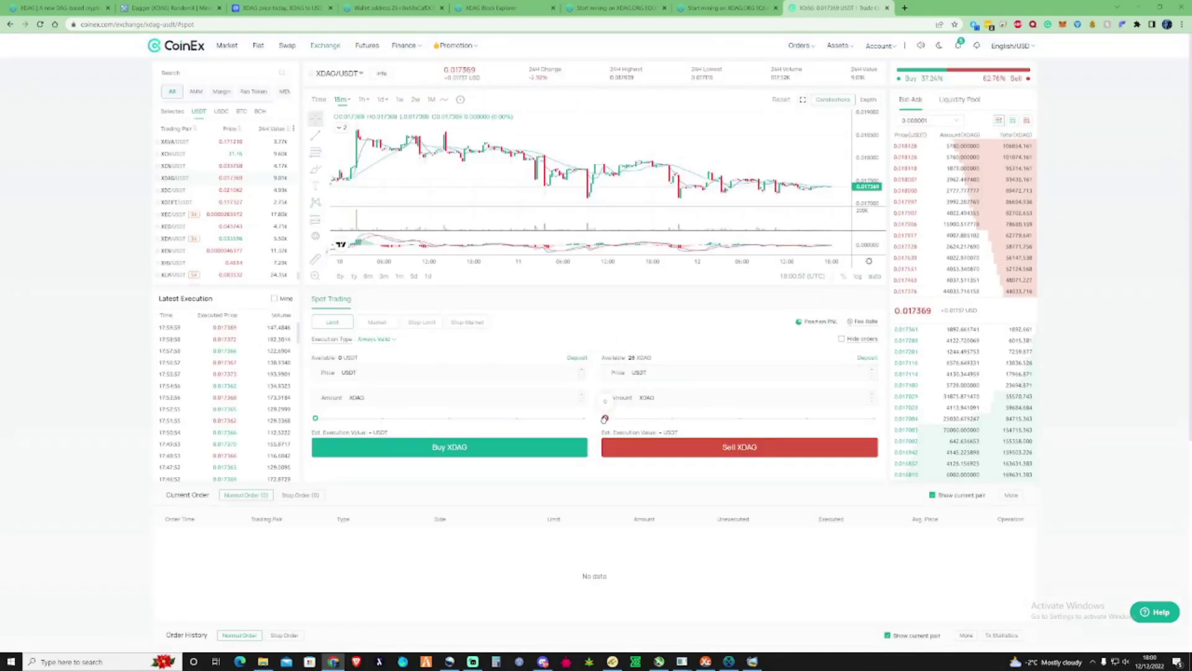
{"action": "left_click_drag", "start_coordinate": [604, 419], "coordinate": [873, 416]}
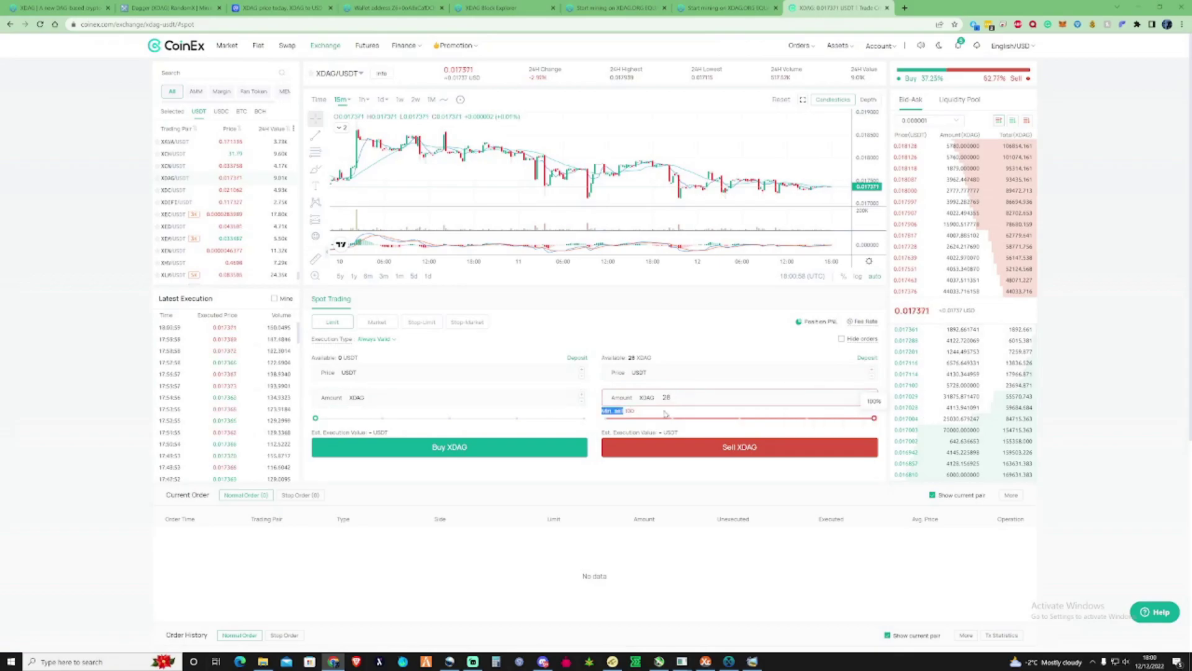
{"action": "left_click_drag", "start_coordinate": [666, 414], "coordinate": [635, 411]}
- Copy the 32.907866880 total earnings value from the block explorer wallet page
{"action": "left_click", "coordinate": [498, 8]}
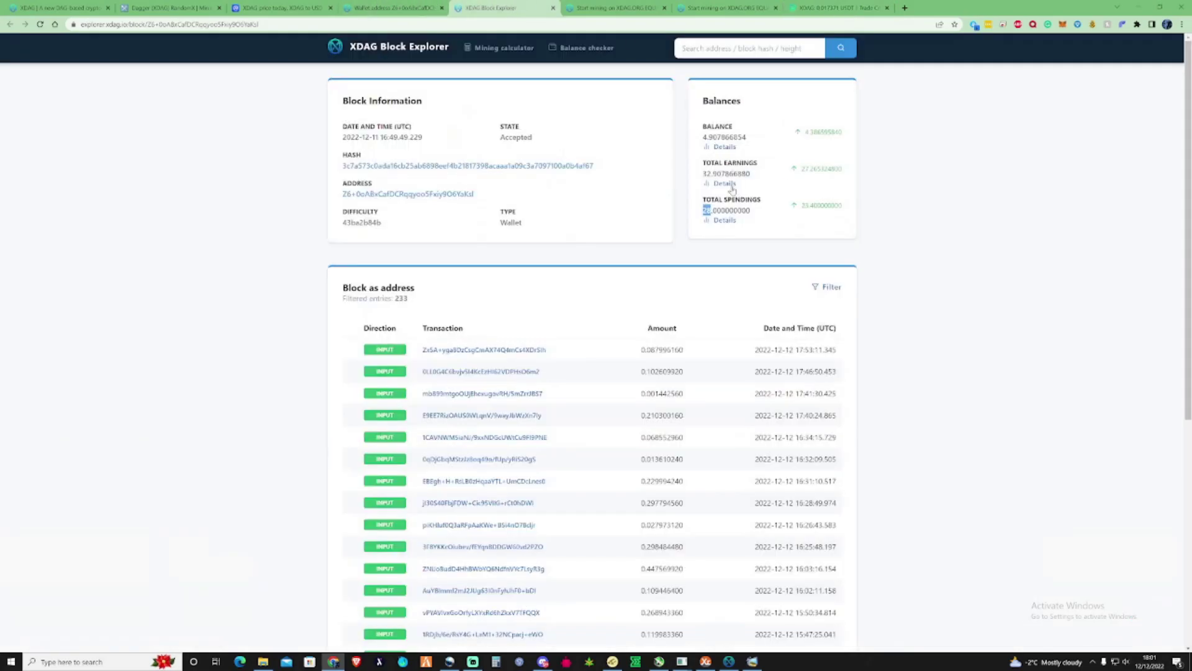
{"action": "left_click_drag", "start_coordinate": [703, 174], "coordinate": [750, 173]}
{"action": "right_click", "coordinate": [750, 174]}
{"action": "left_click", "coordinate": [770, 182]}
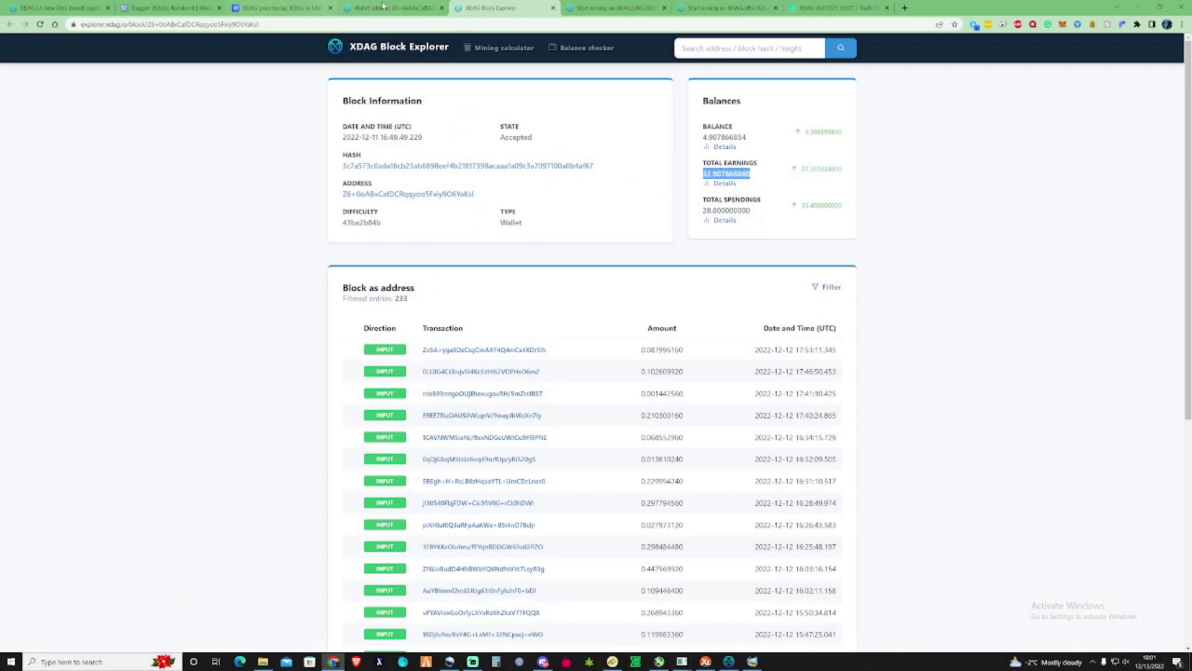
{"action": "left_click", "coordinate": [392, 7]}
{"action": "left_click", "coordinate": [290, 7]}
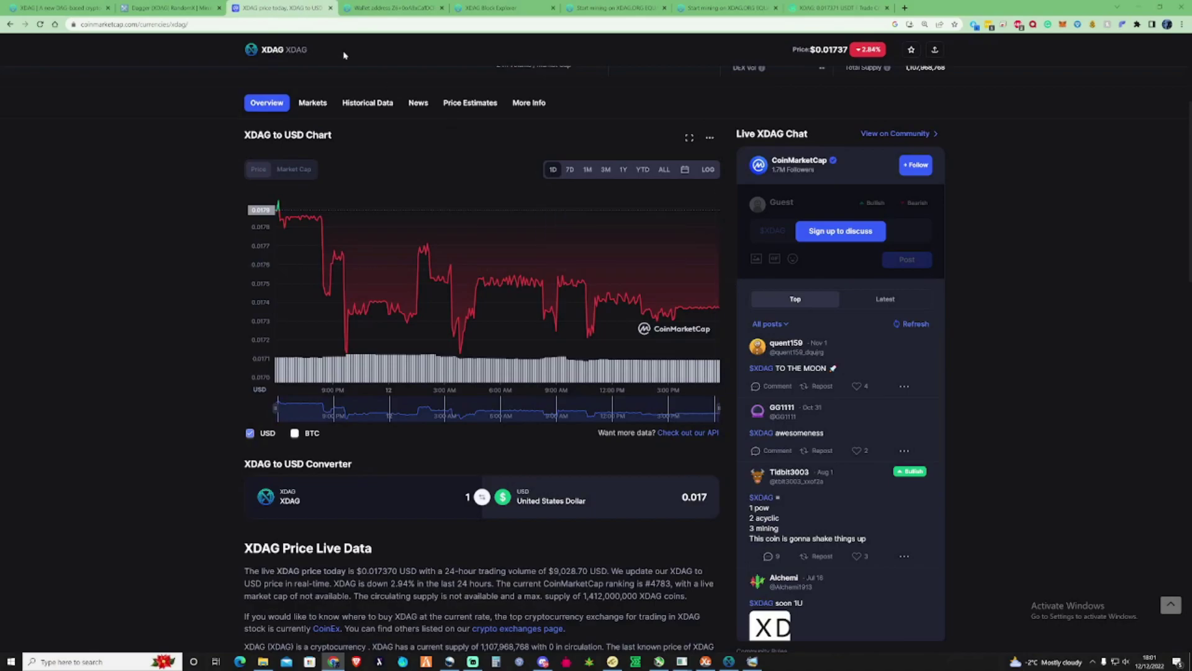
- Select the calculator hashrate for a 1.5 KH/s estimate and highlight XDAG exchange volumes
{"action": "left_click", "coordinate": [168, 8]}
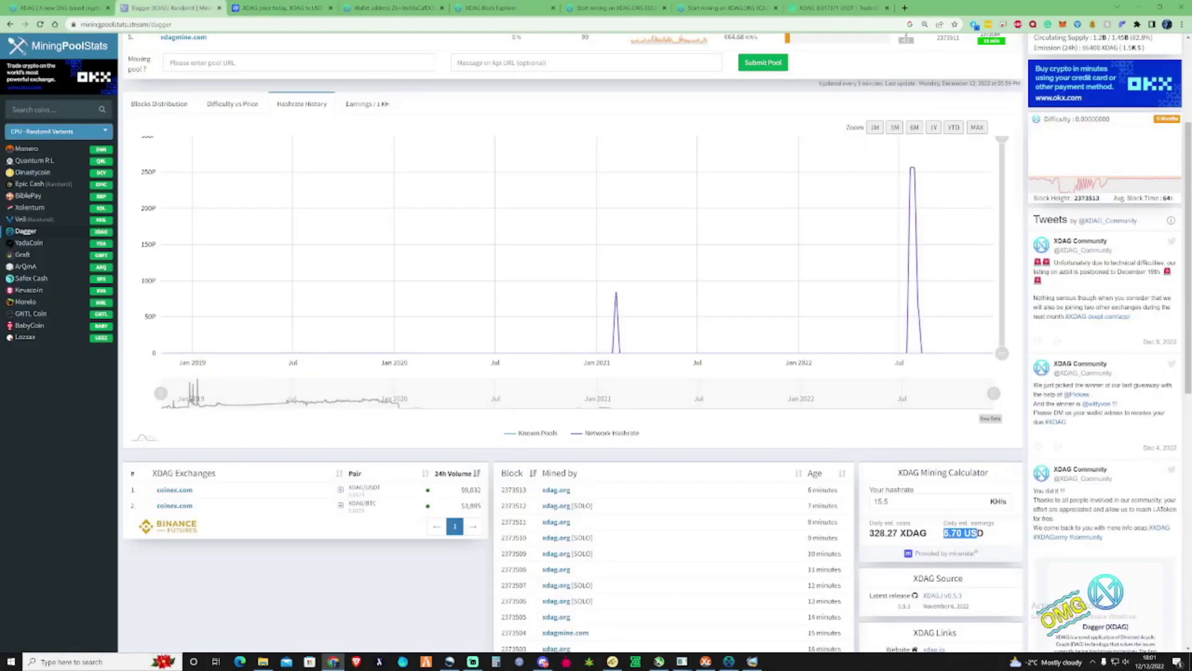
{"action": "double_click", "coordinate": [880, 501]}
{"action": "type", "text": "1"}
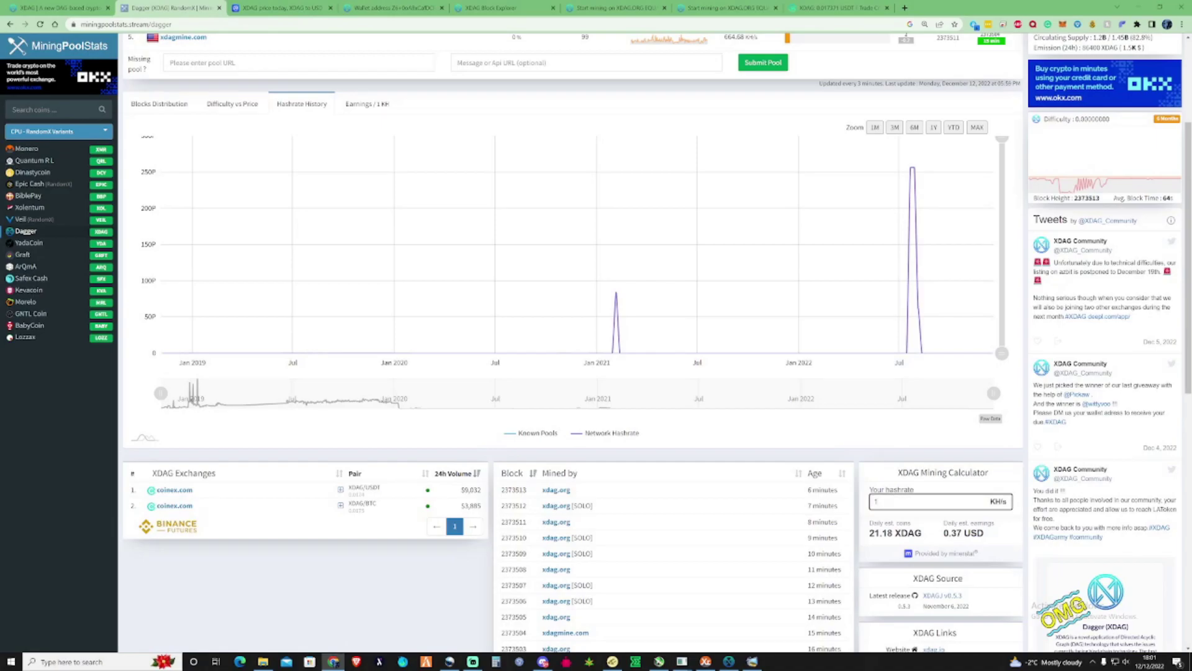
{"action": "type", "text": ".5"}
{"action": "left_click_drag", "start_coordinate": [475, 491], "coordinate": [484, 508]}
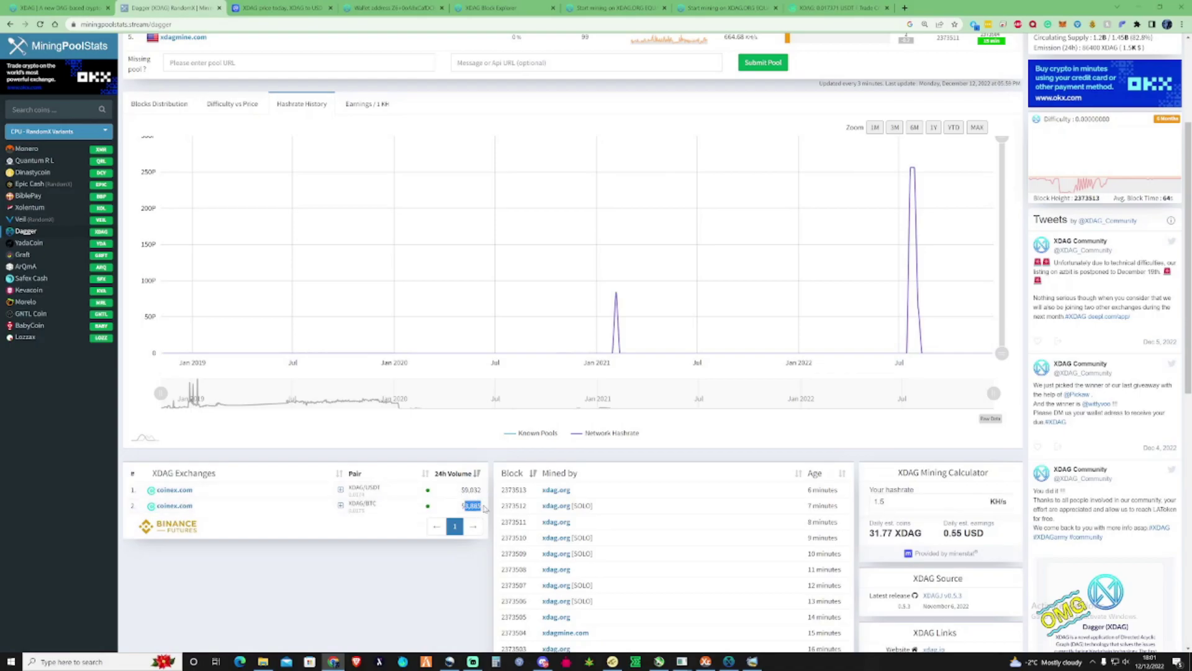
{"action": "scroll", "coordinate": [485, 507], "scroll_direction": "up", "scroll_amount": 5}
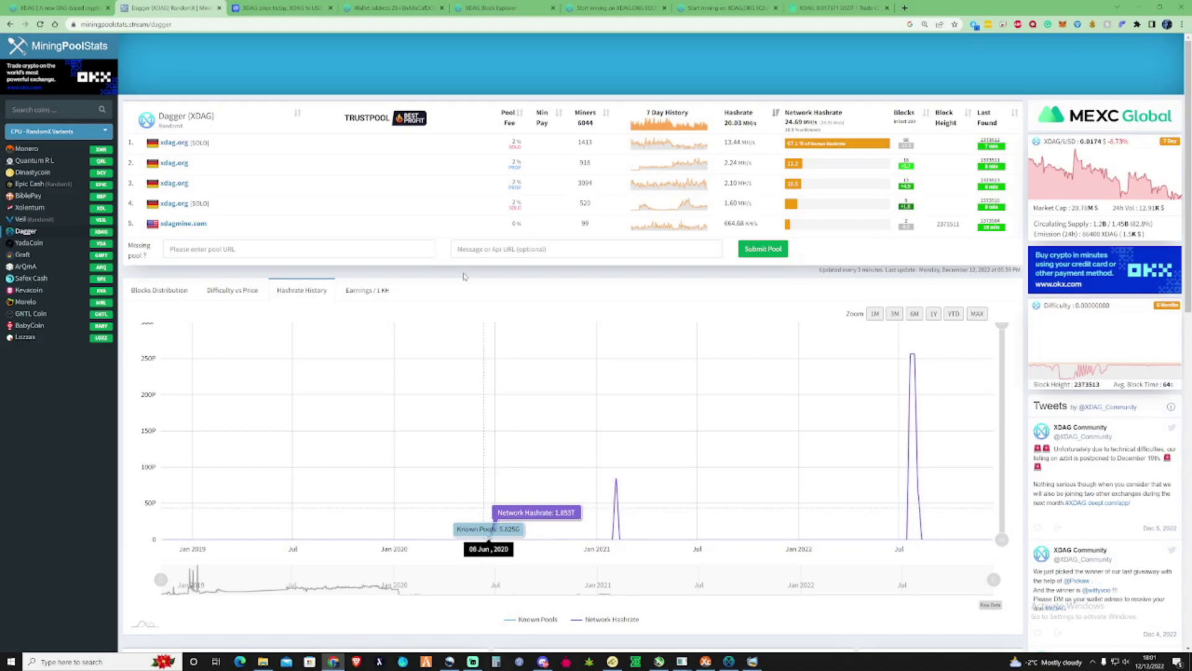
{"action": "left_click", "coordinate": [400, 8]}
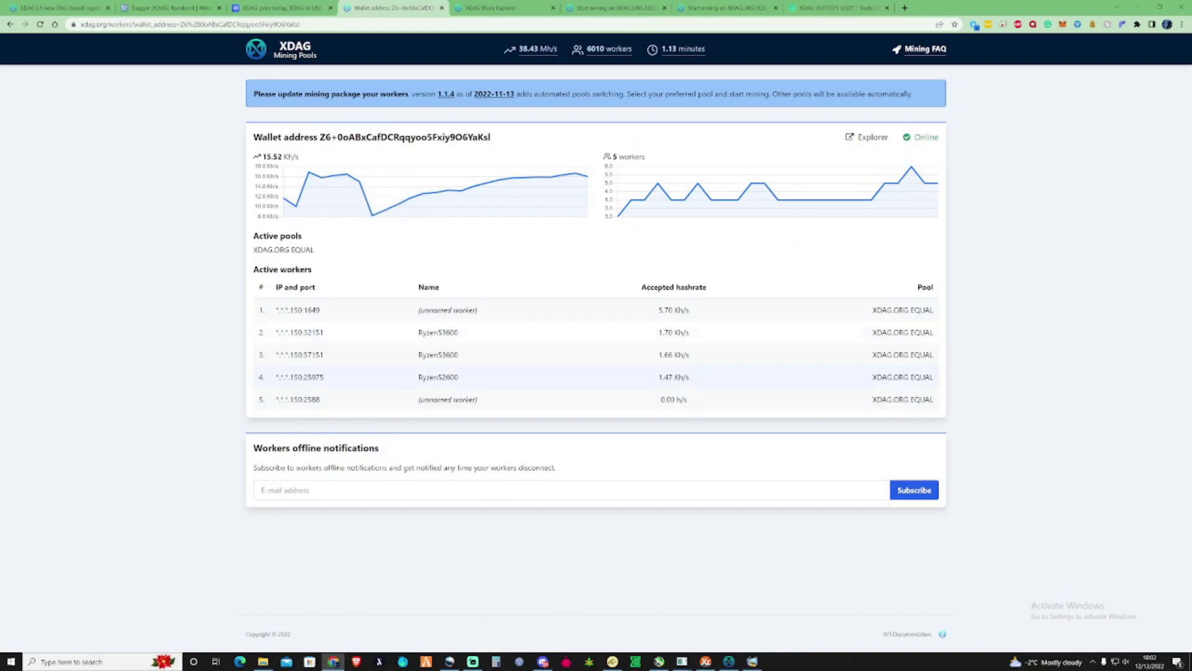
{"action": "left_click_drag", "start_coordinate": [653, 377], "coordinate": [710, 382]}
{"action": "left_click_drag", "start_coordinate": [431, 377], "coordinate": [466, 377]}
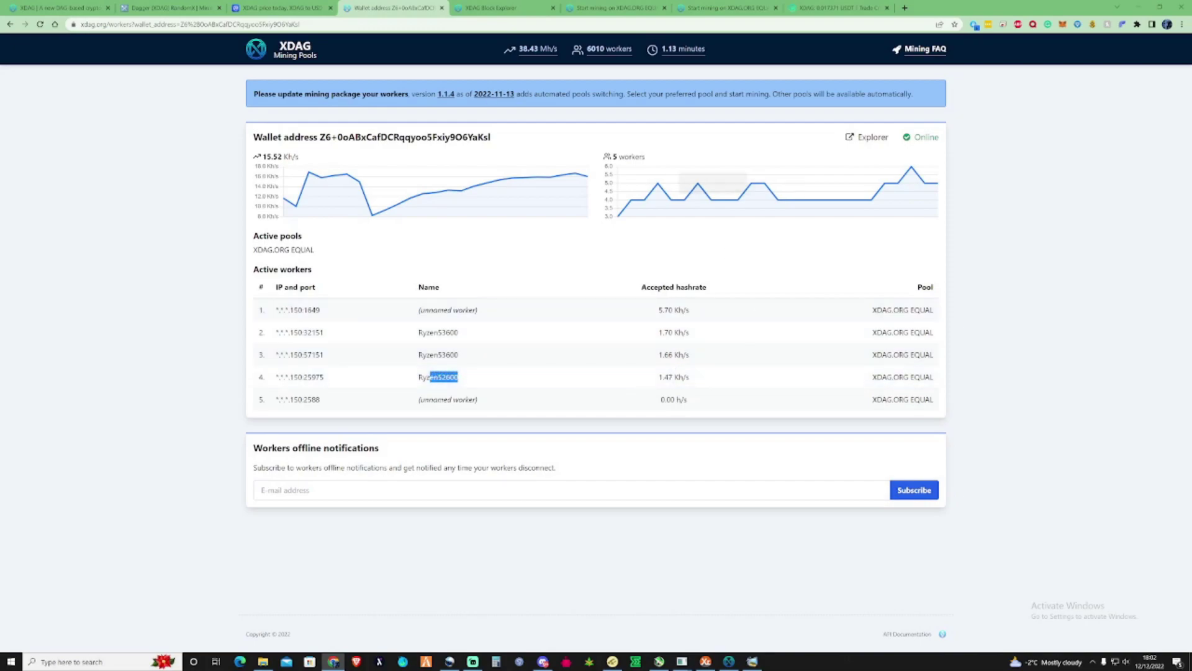
{"action": "double_click", "coordinate": [271, 156]}
{"action": "left_click", "coordinate": [791, 302]}
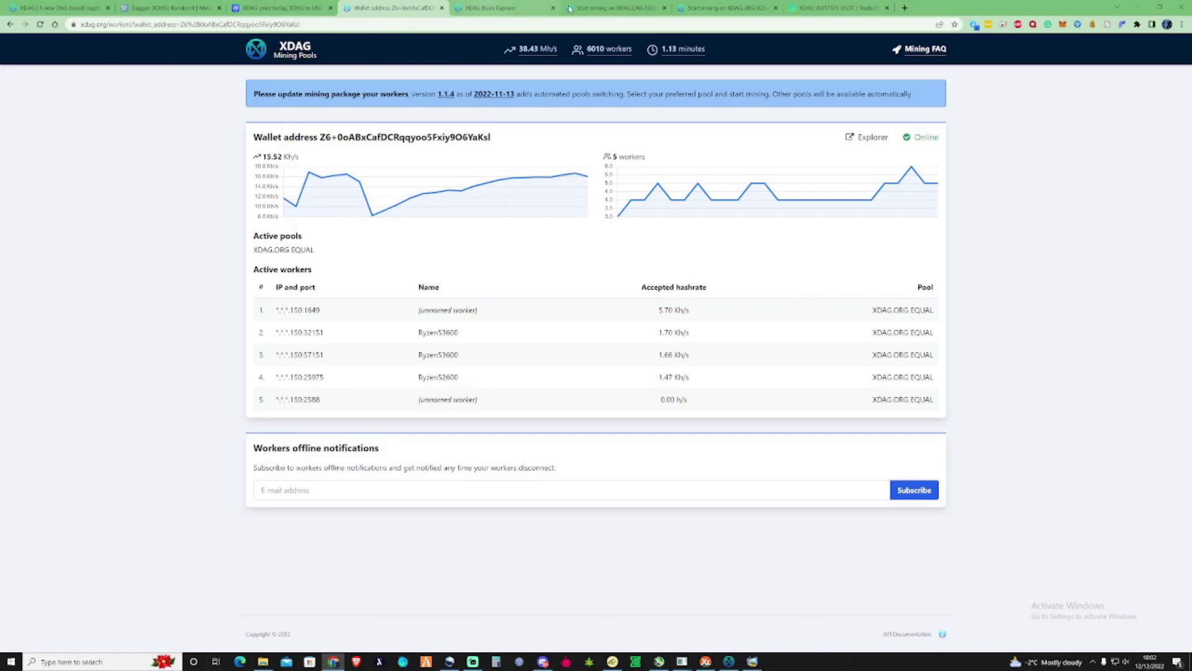
- Reload the explorer wallet page and copy the 32.907866880 total earnings value
{"action": "left_click", "coordinate": [500, 8]}
{"action": "right_click", "coordinate": [733, 177]}
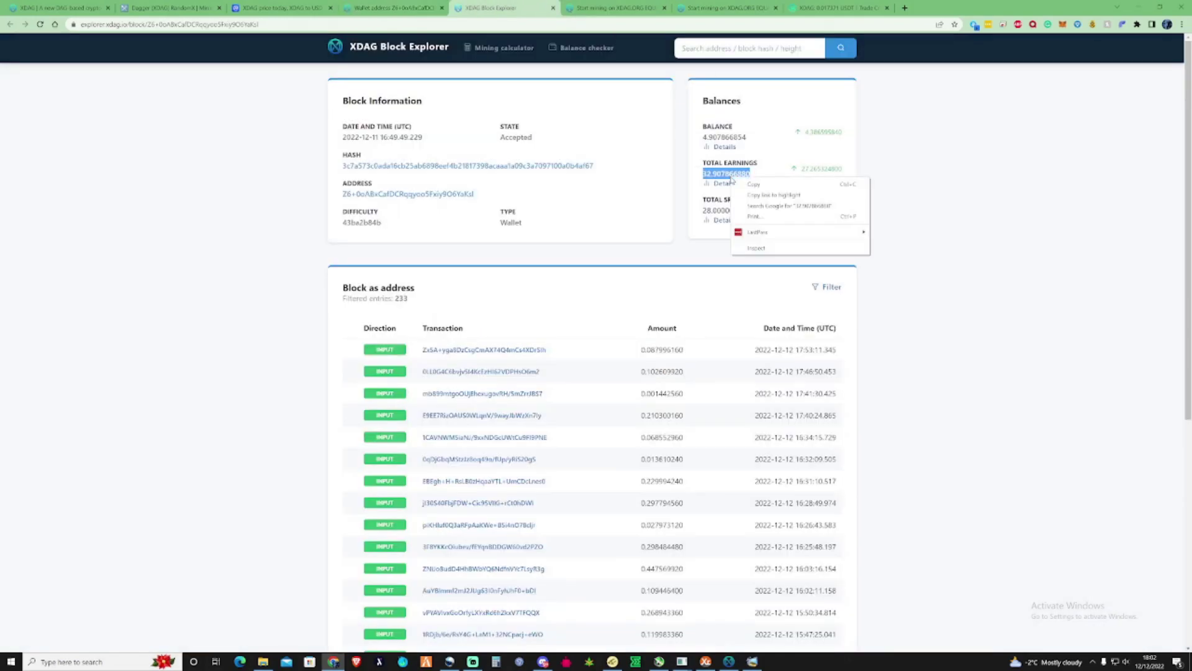
{"action": "left_click", "coordinate": [759, 186]}
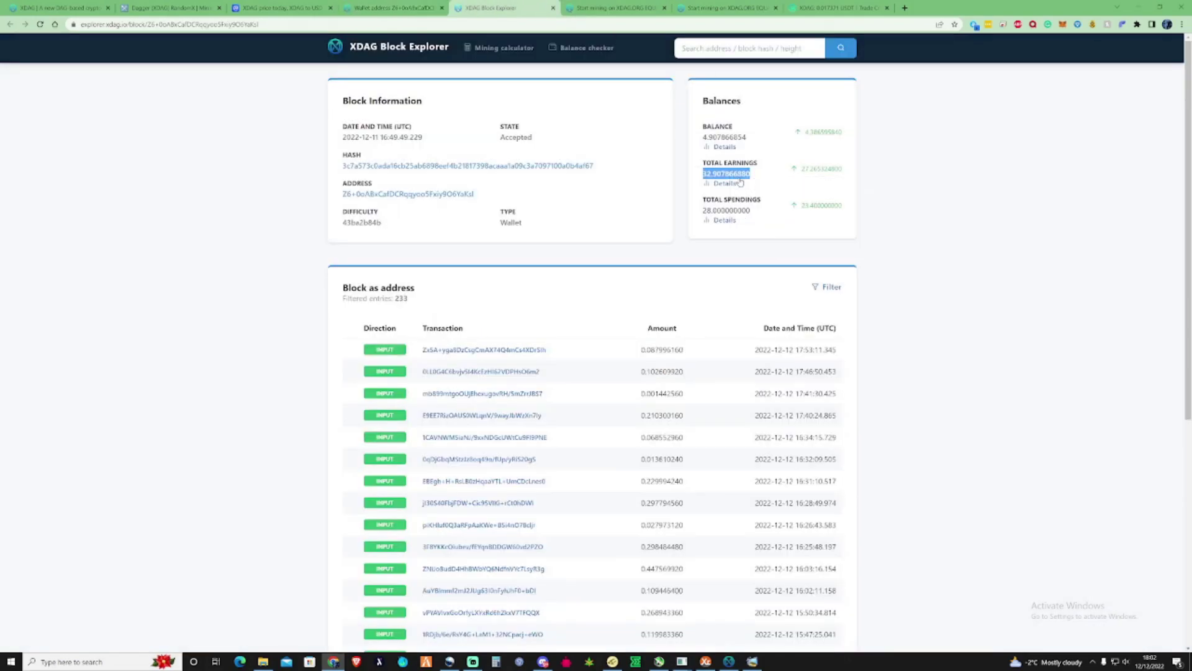
{"action": "left_click", "coordinate": [41, 24]}
{"action": "double_click", "coordinate": [726, 175]}
{"action": "right_click", "coordinate": [727, 174]}
{"action": "left_click", "coordinate": [755, 187]}
{"action": "left_click", "coordinate": [278, 9]}
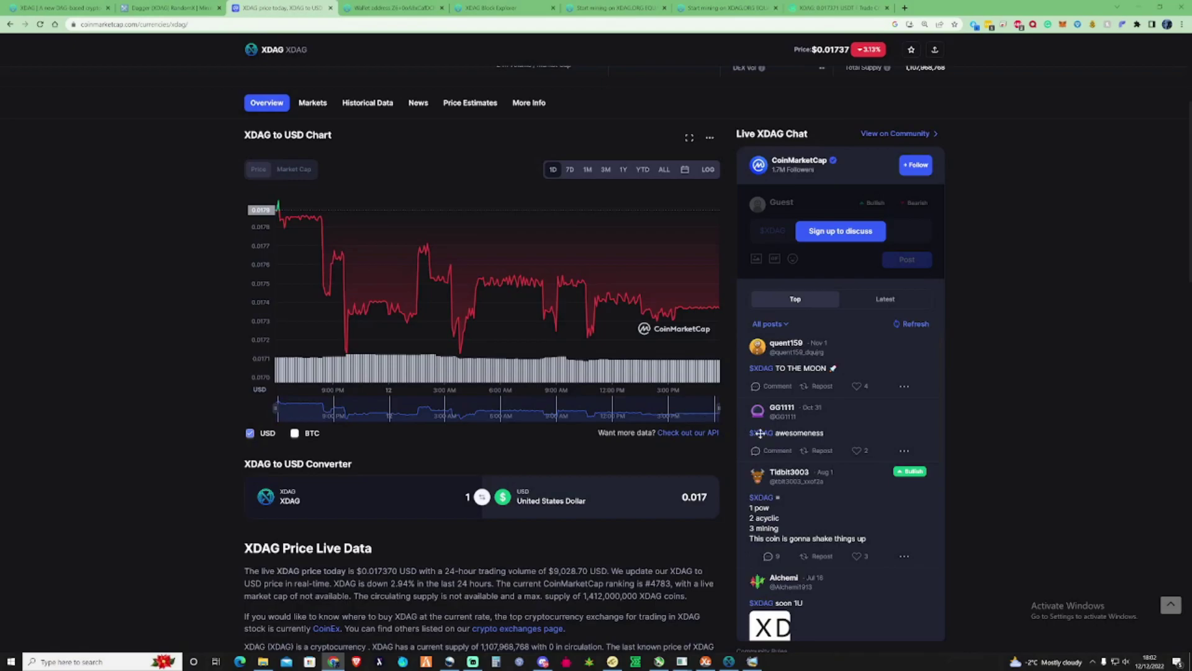
{"action": "scroll", "coordinate": [815, 442], "scroll_direction": "down", "scroll_amount": 5}
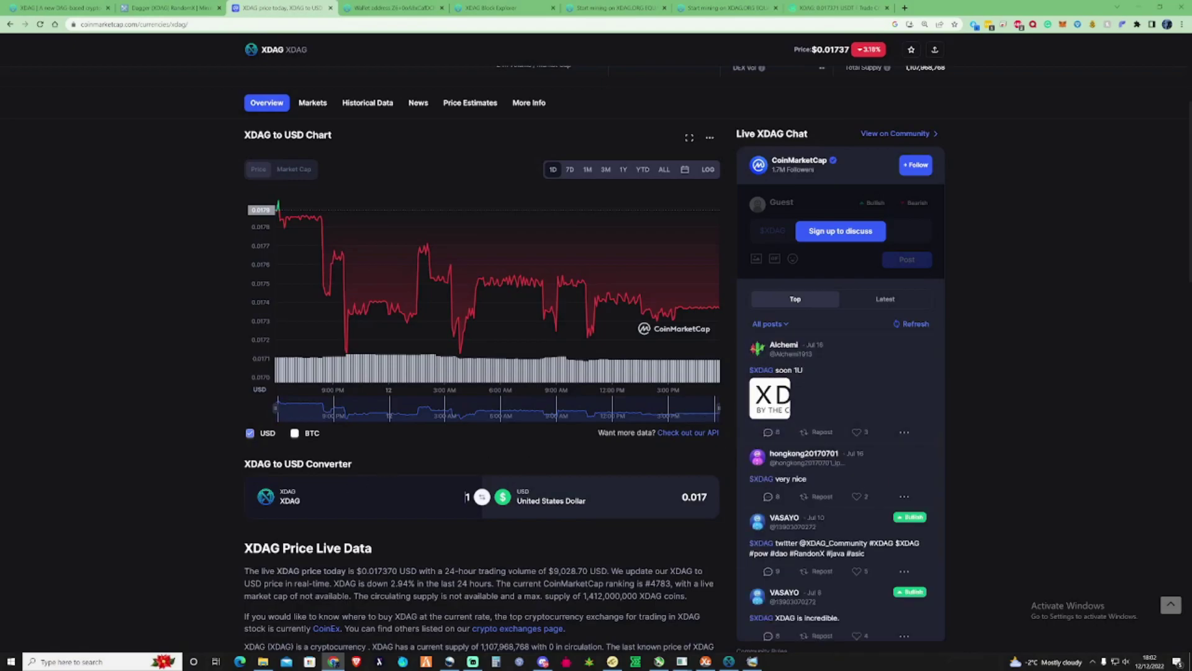
- Paste 32.907866880 into the XDAG converter and highlight the resulting 0.57 USD value
{"action": "double_click", "coordinate": [468, 497]}
{"action": "key", "text": "ctrl+v"}
{"action": "double_click", "coordinate": [696, 496]}
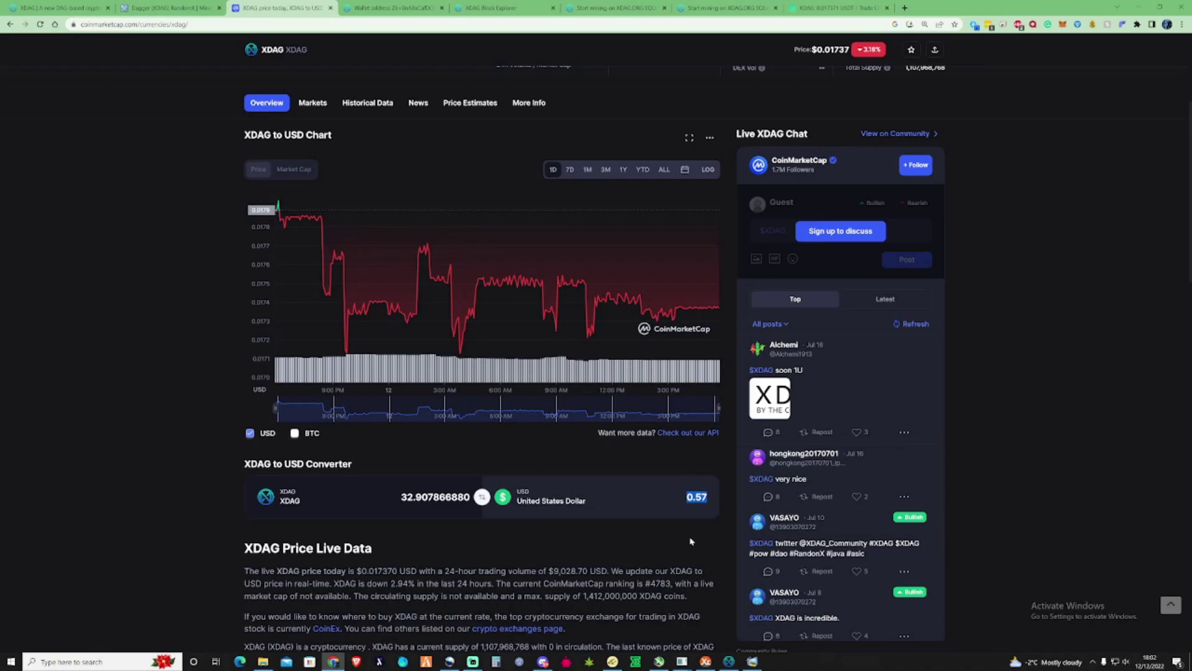
{"action": "left_click", "coordinate": [637, 531]}
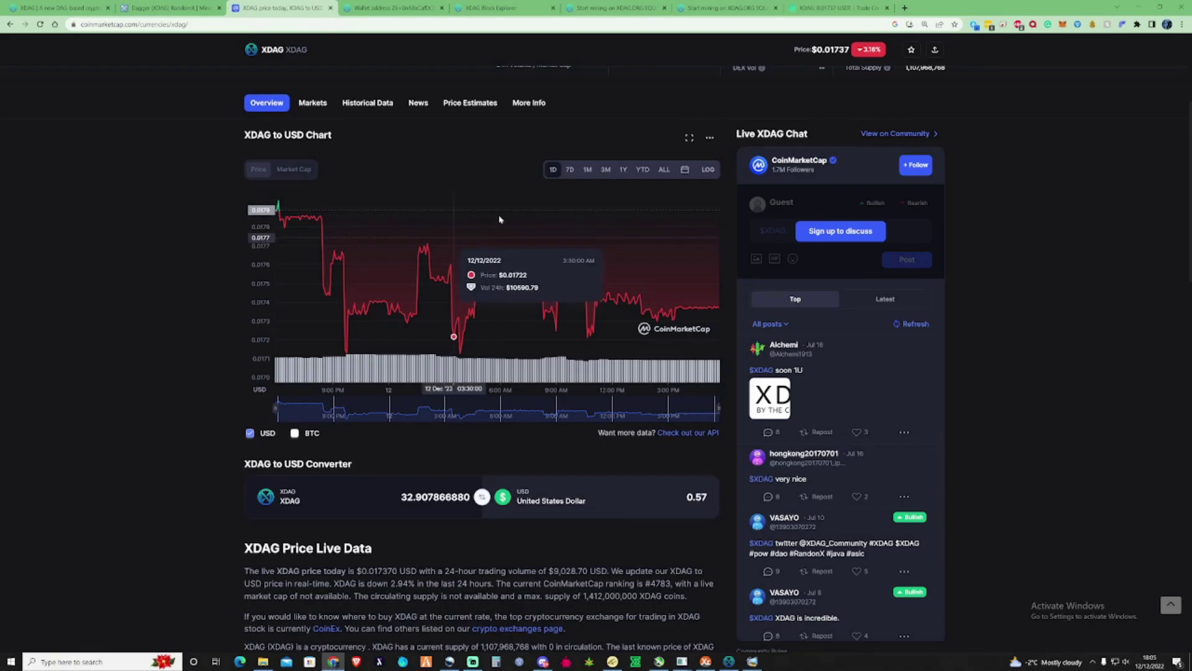
- Return to CoinEx's XDAG/USDT spot trading page, with 28 XDAG still entered to sell
{"action": "left_click", "coordinate": [836, 8]}
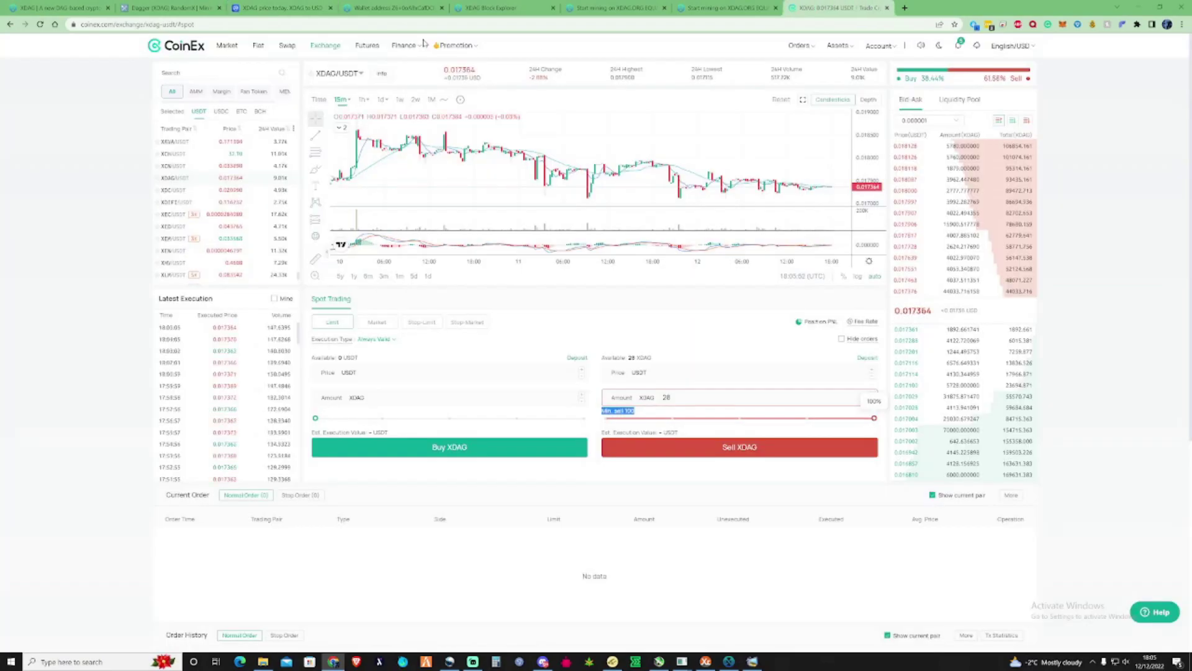